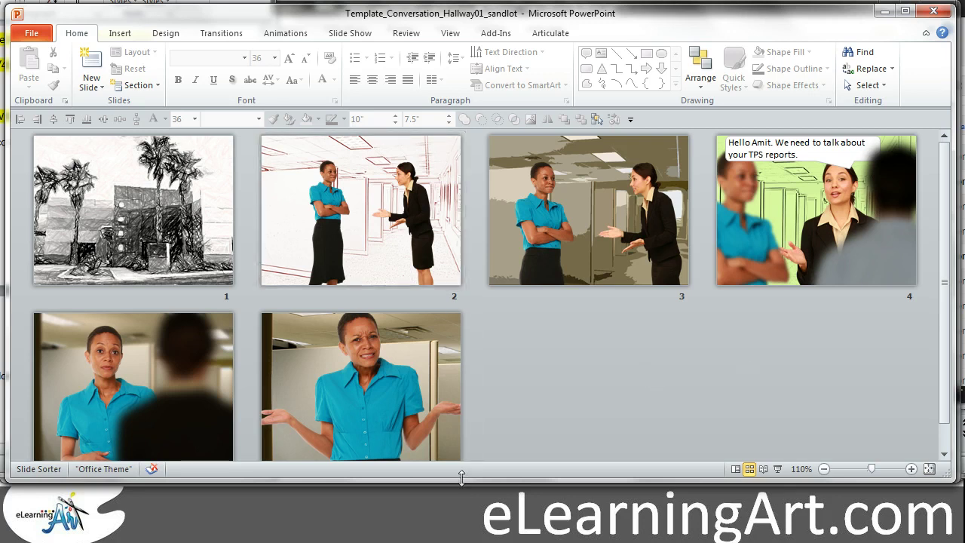
Run the slide show from slide 6 and page back through the hallway and palm-tree slides
{"action": "left_click", "coordinate": [411, 363]}
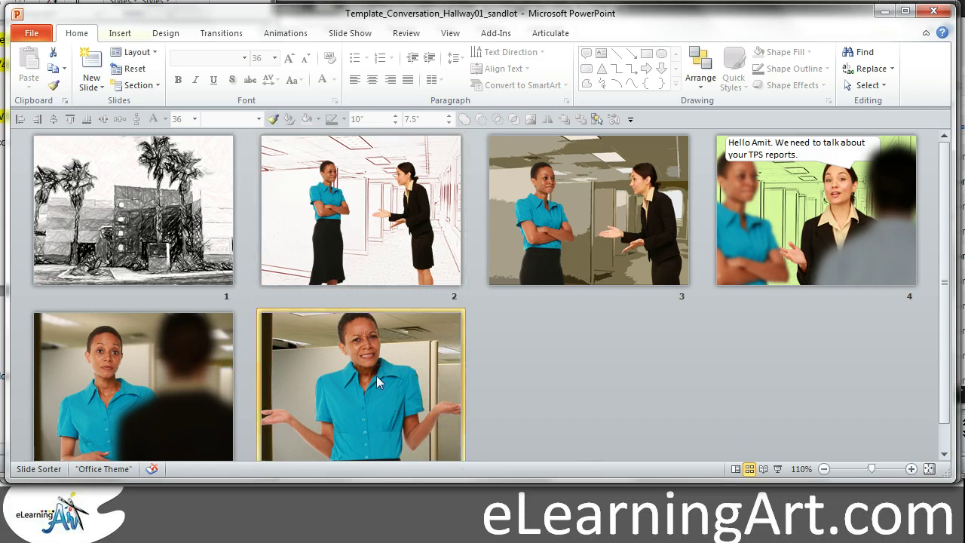
{"action": "left_click", "coordinate": [779, 469]}
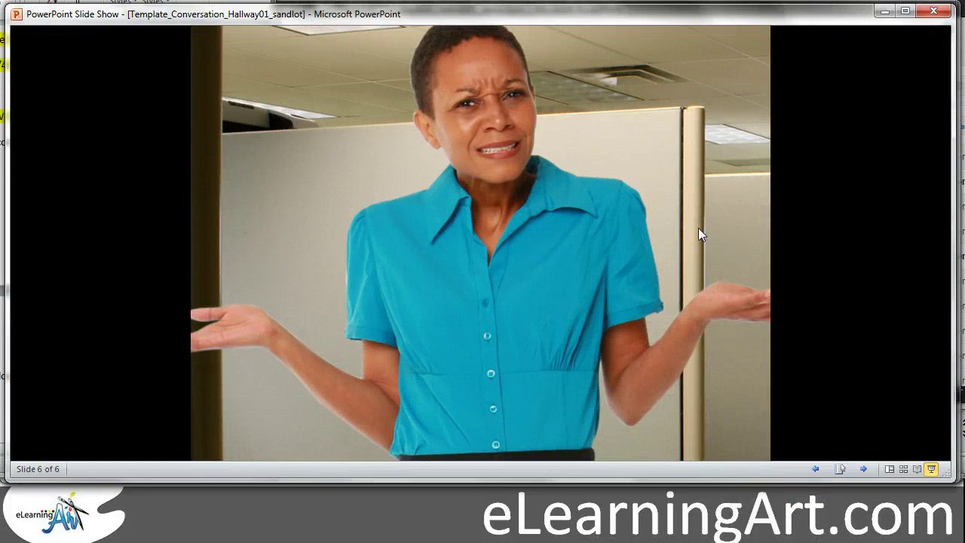
{"action": "left_click", "coordinate": [486, 229]}
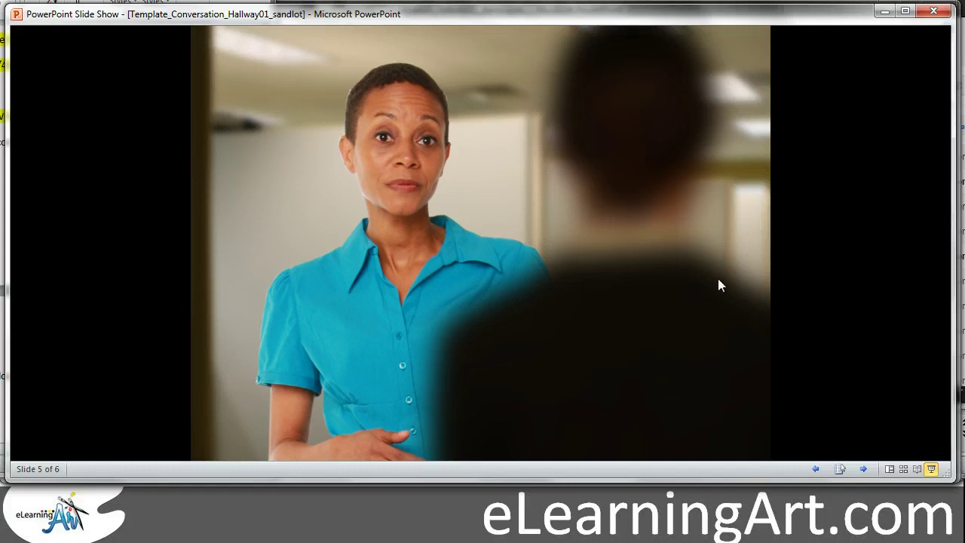
{"action": "key", "text": "Left"}
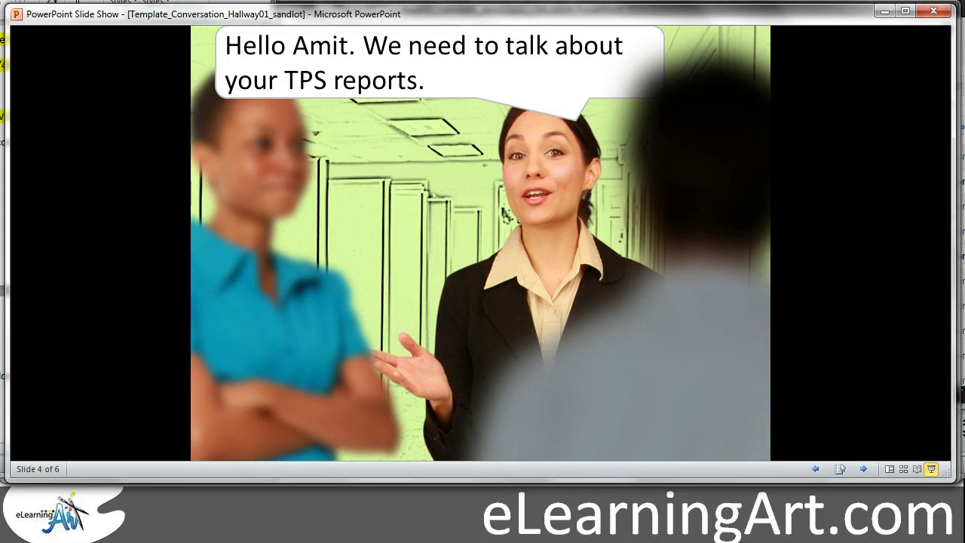
{"action": "key", "text": "Left"}
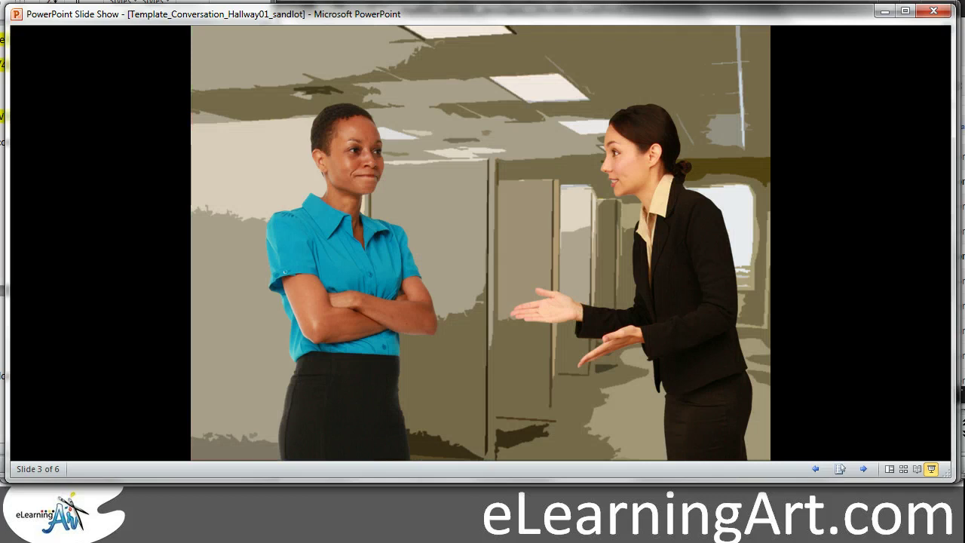
{"action": "key", "text": "Left"}
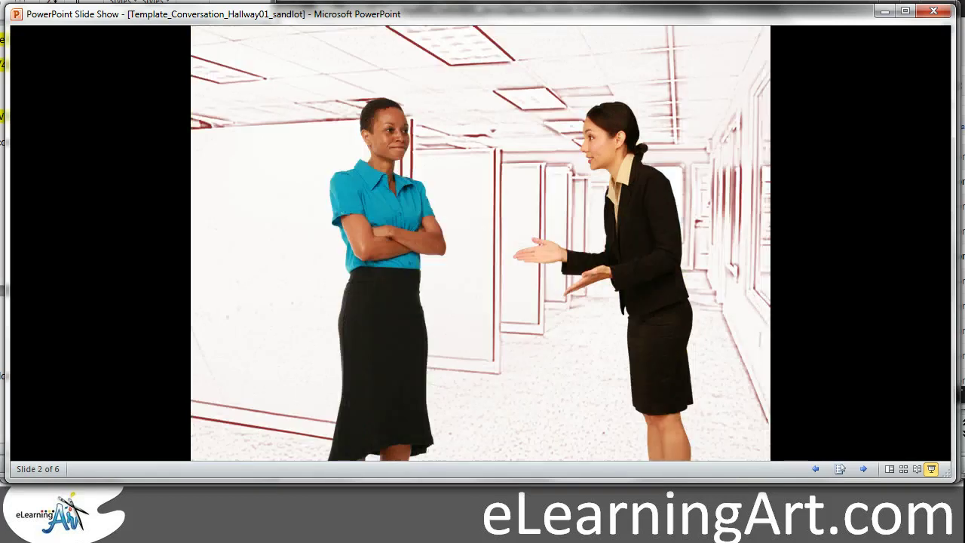
{"action": "key", "text": "Left"}
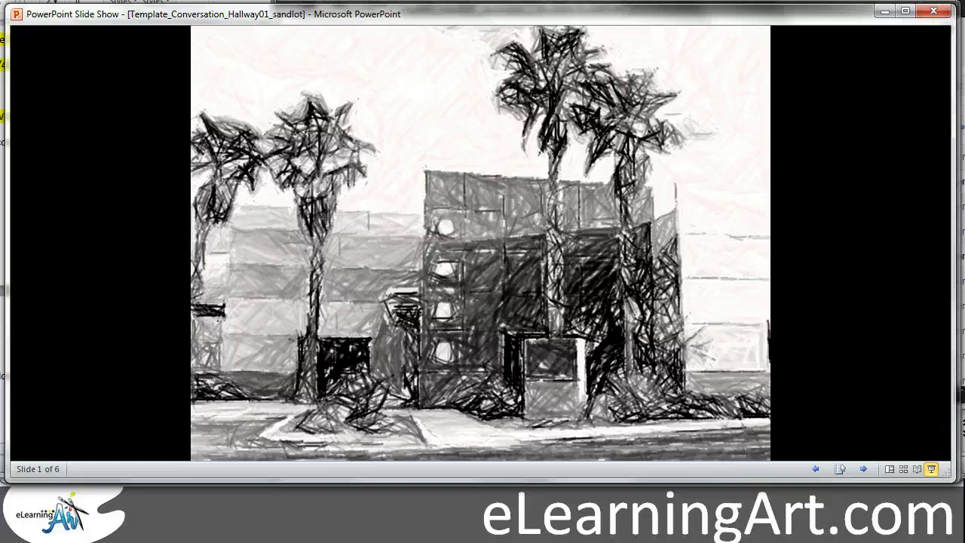
{"action": "key", "text": "Left"}
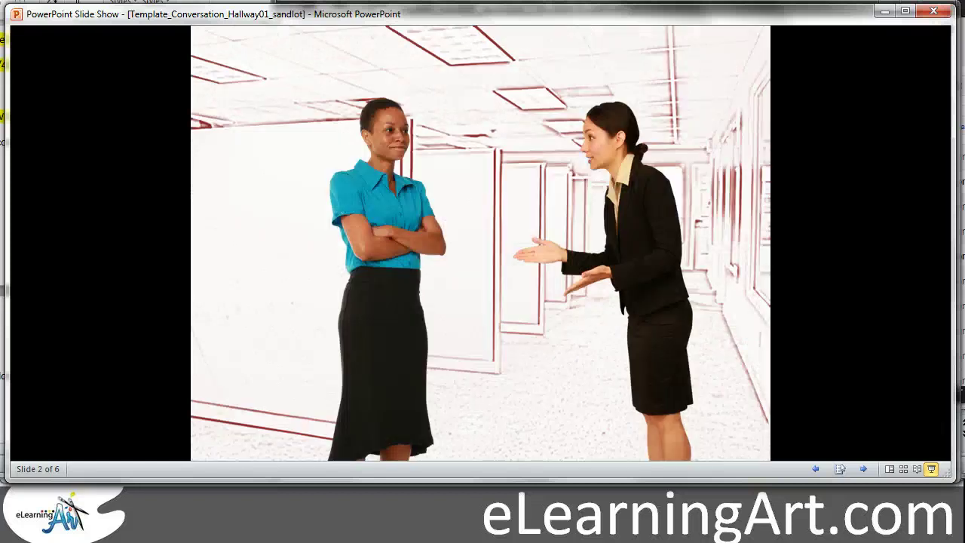
{"action": "right_click", "coordinate": [814, 266]}
End the slide show and switch to Slide Master view
{"action": "left_click", "coordinate": [870, 413]}
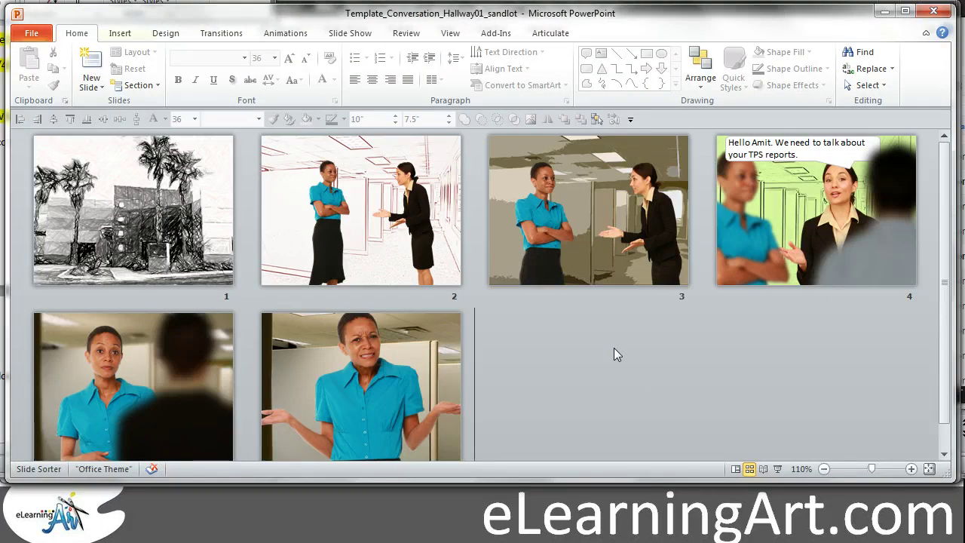
{"action": "left_click", "coordinate": [458, 37]}
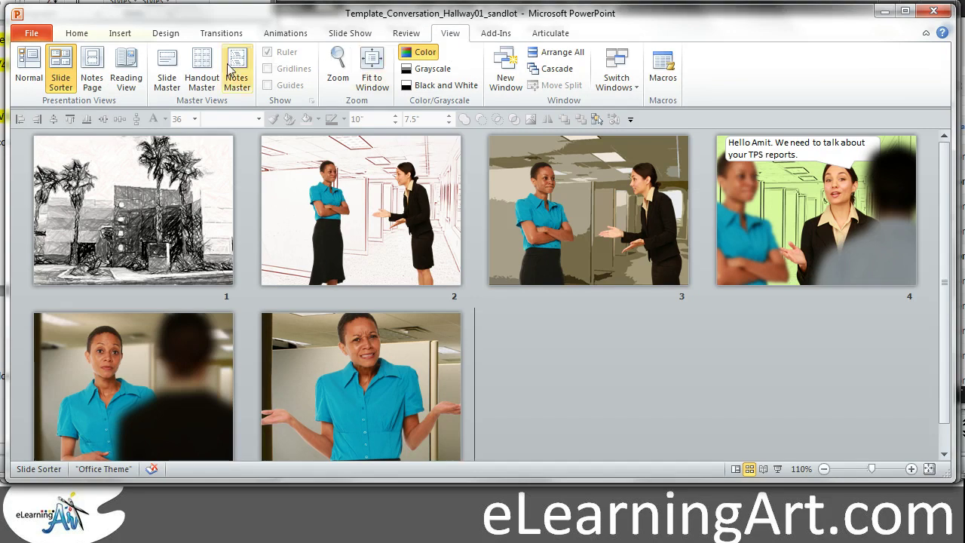
{"action": "left_click", "coordinate": [169, 70]}
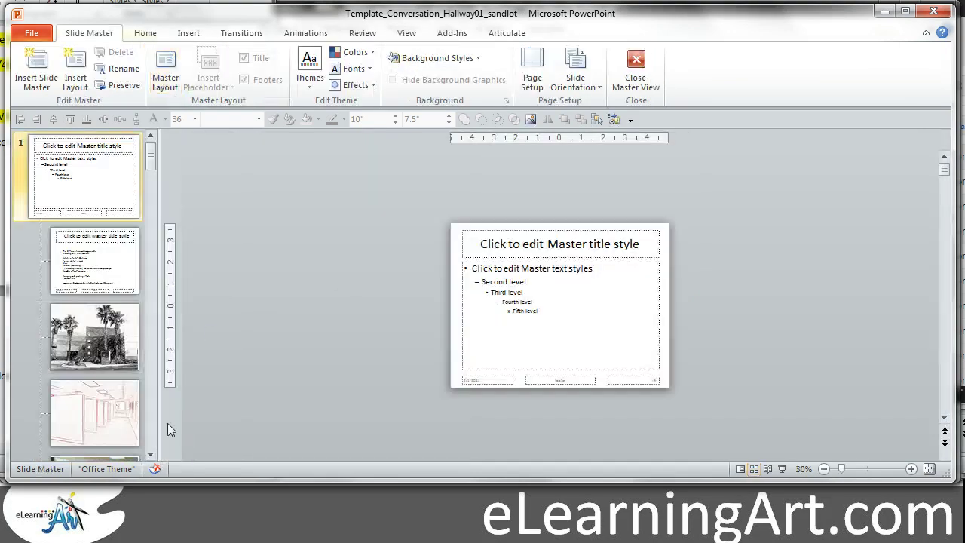
Select the white sketched hallway layout and its background picture
{"action": "left_click", "coordinate": [150, 455]}
{"action": "left_click", "coordinate": [151, 455]}
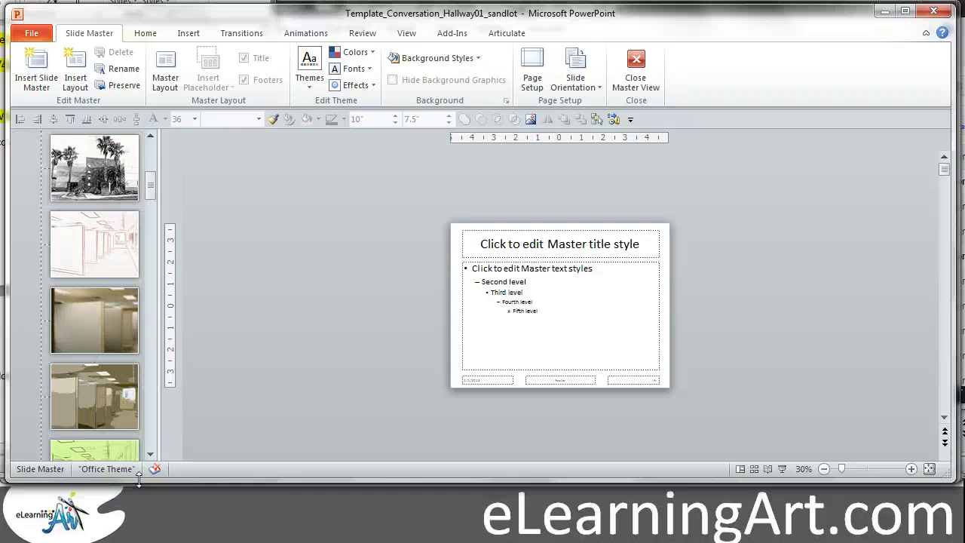
{"action": "left_click", "coordinate": [151, 455]}
{"action": "left_click", "coordinate": [151, 454]}
{"action": "left_click", "coordinate": [151, 455]}
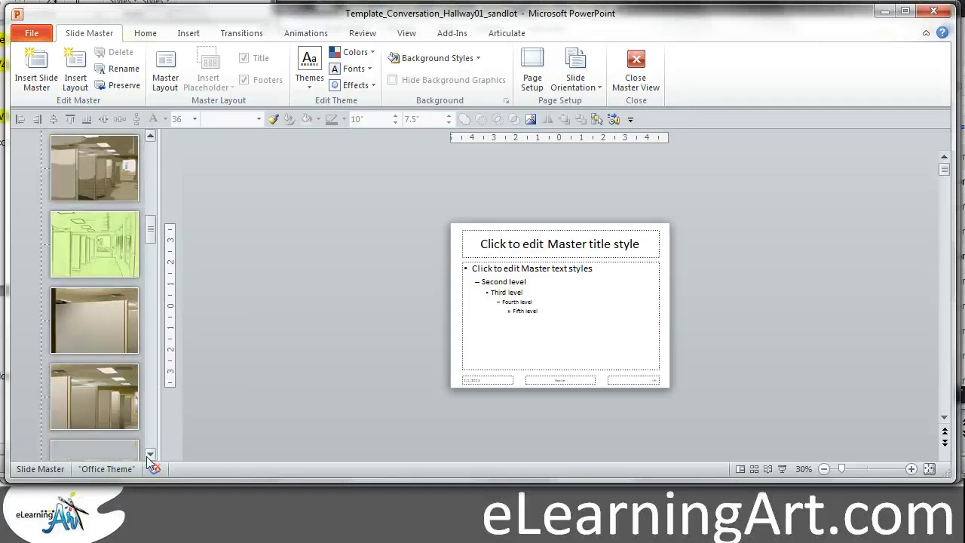
{"action": "left_click", "coordinate": [151, 135]}
{"action": "left_click", "coordinate": [151, 135]}
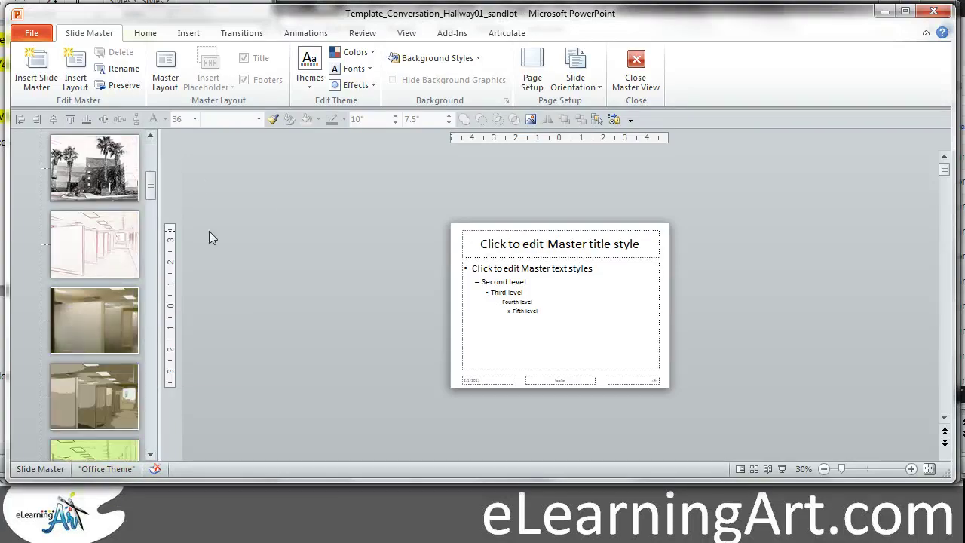
{"action": "left_click", "coordinate": [103, 240]}
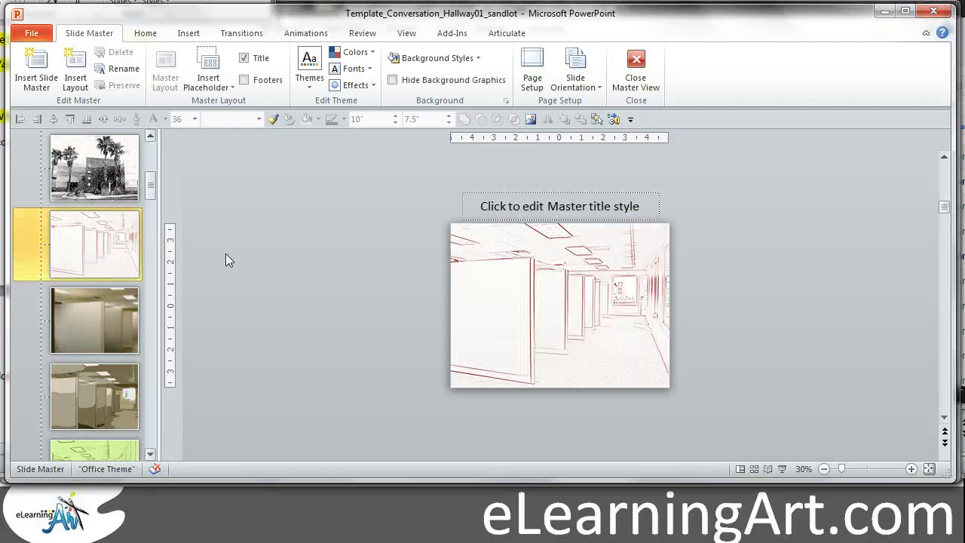
{"action": "left_click", "coordinate": [563, 293]}
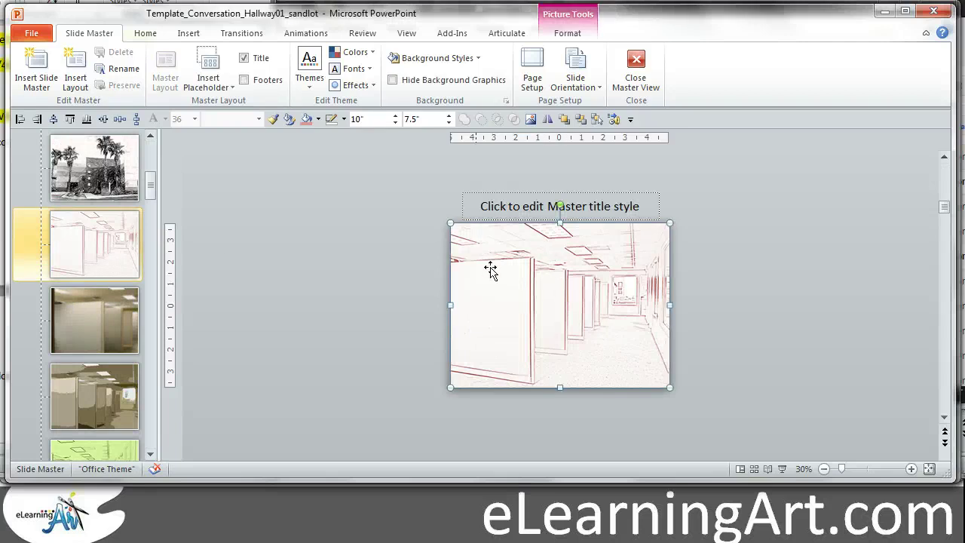
Reset the hallway photo's artistic effect and picture colour to clear the sketch and red tint
{"action": "right_click", "coordinate": [560, 258]}
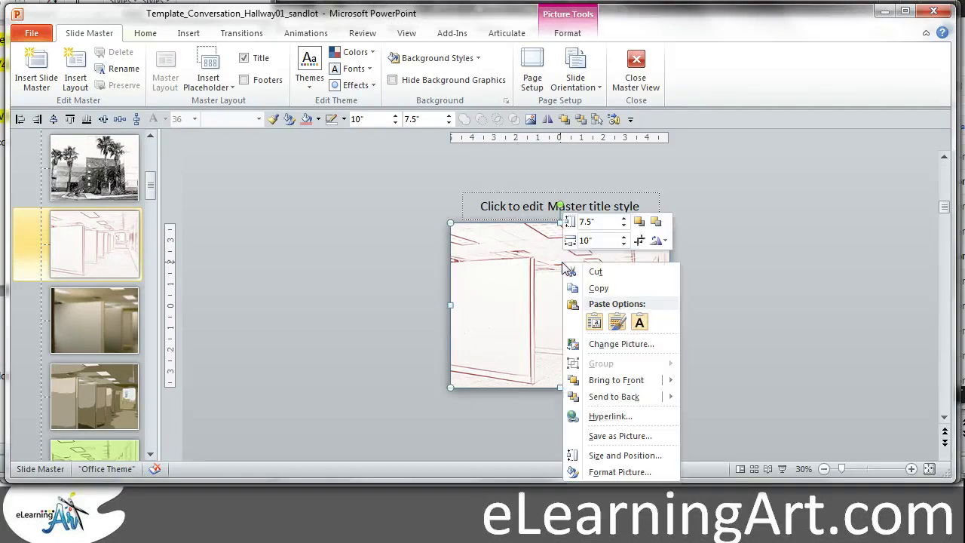
{"action": "left_click", "coordinate": [615, 467]}
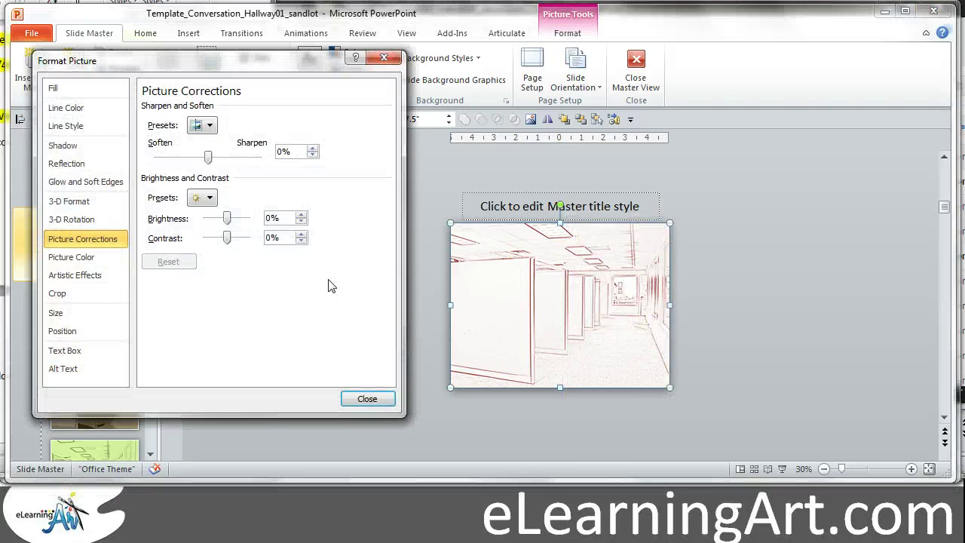
{"action": "left_click", "coordinate": [81, 275]}
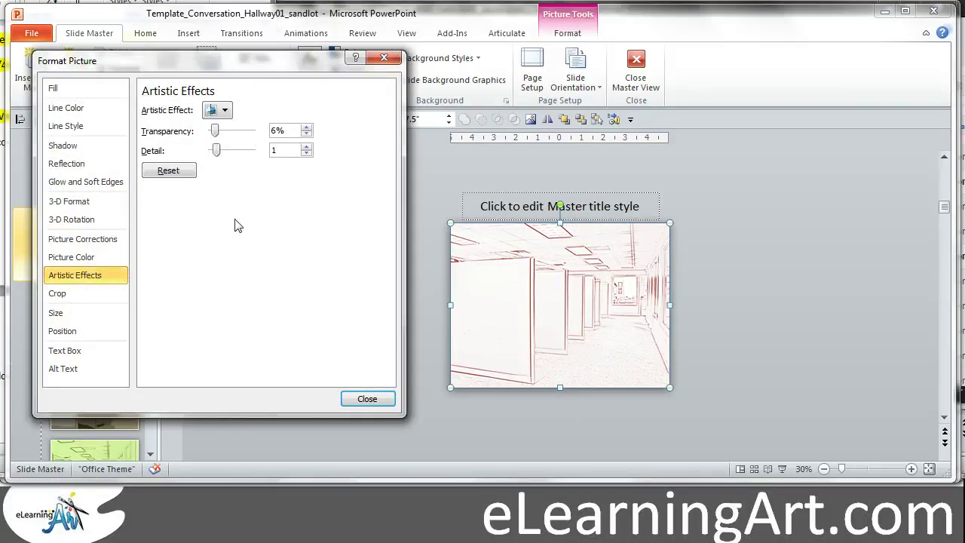
{"action": "left_click", "coordinate": [169, 172]}
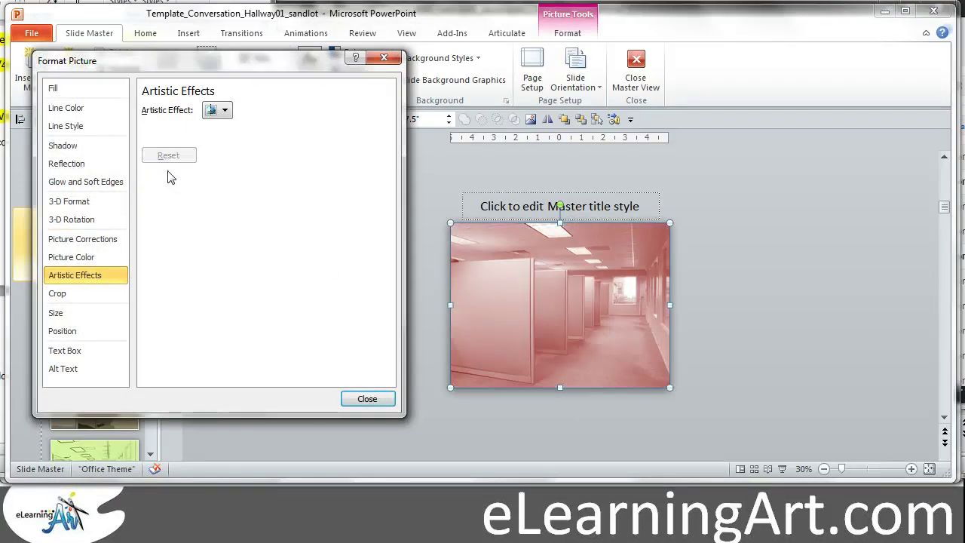
{"action": "left_click", "coordinate": [91, 258]}
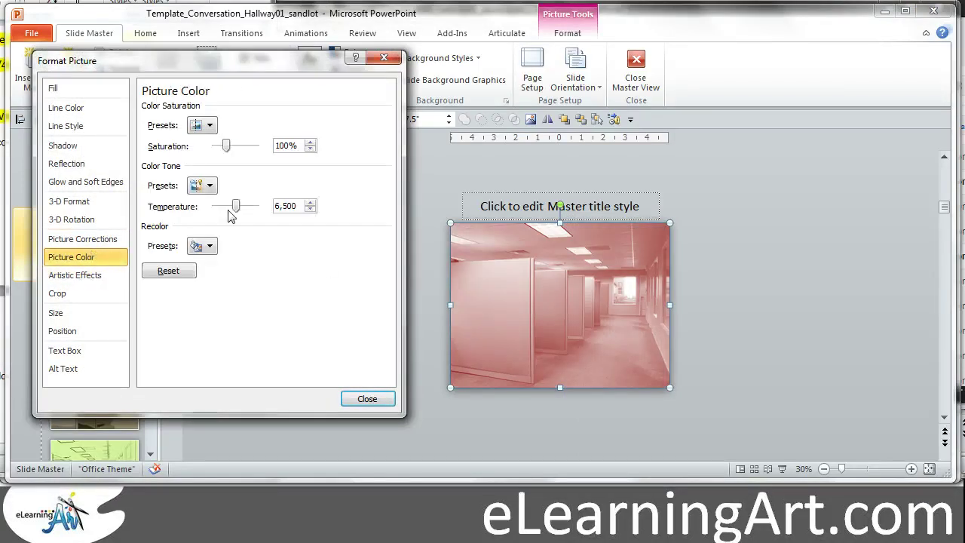
{"action": "left_click", "coordinate": [181, 279]}
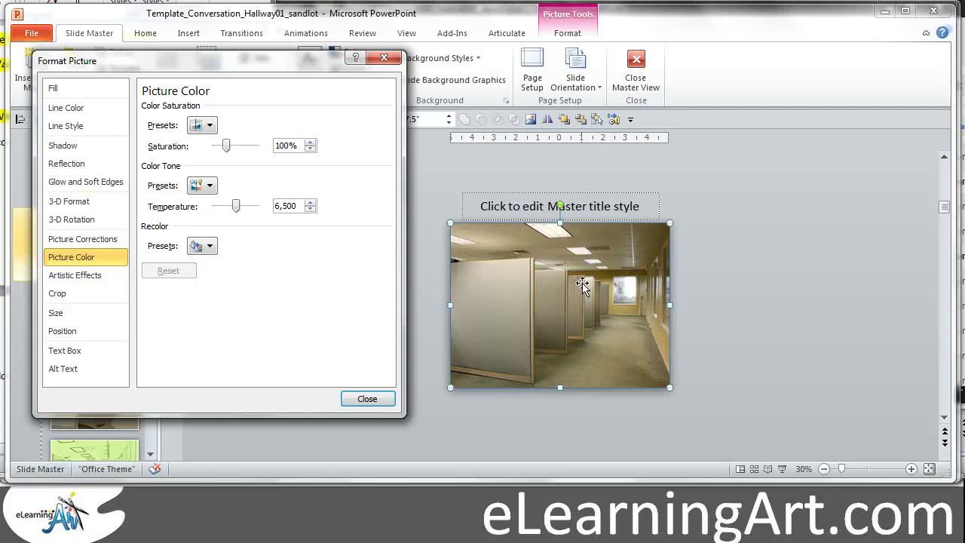
{"action": "left_click", "coordinate": [87, 277]}
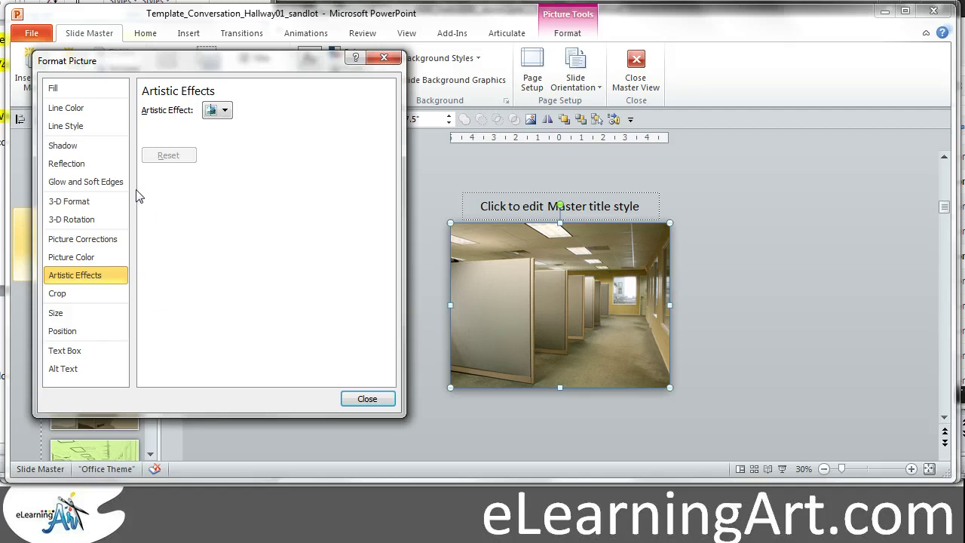
After trying Blur, apply Photocopy to the hallway photo with 0% transparency and detail 1
{"action": "left_click", "coordinate": [225, 111]}
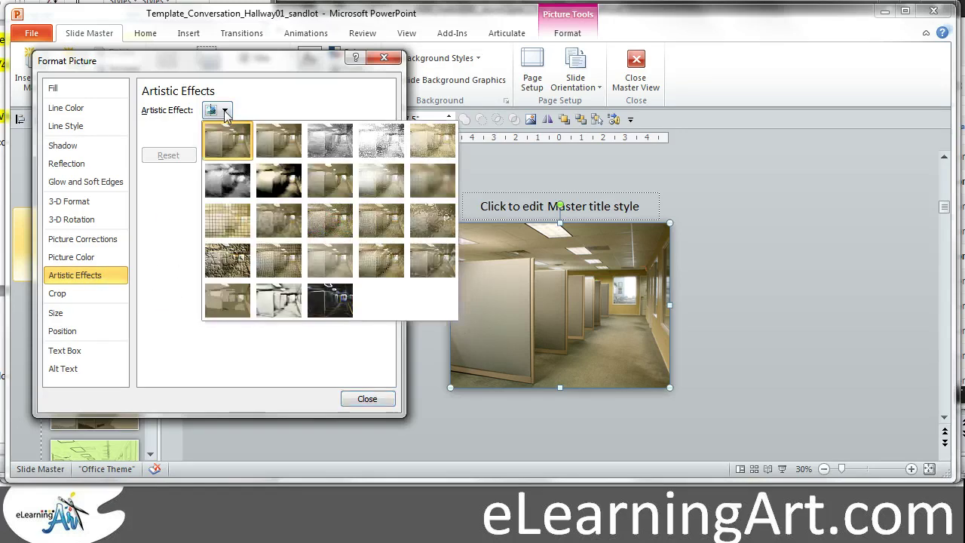
{"action": "left_click", "coordinate": [436, 176]}
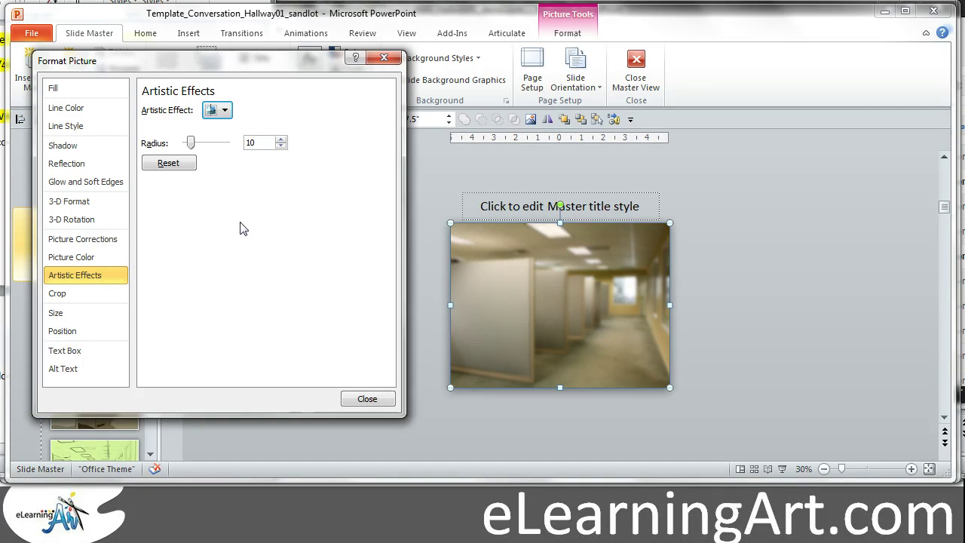
{"action": "left_click", "coordinate": [224, 111]}
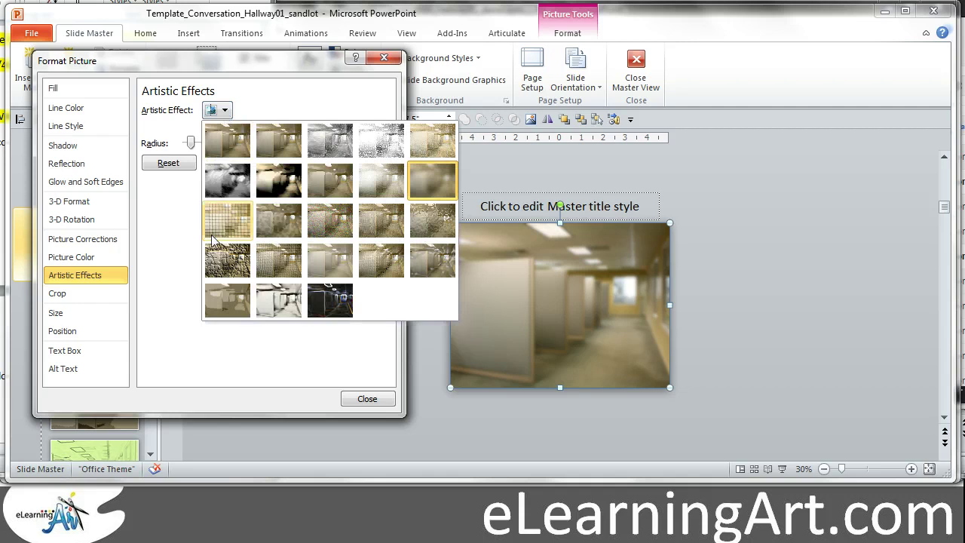
{"action": "left_click", "coordinate": [279, 303]}
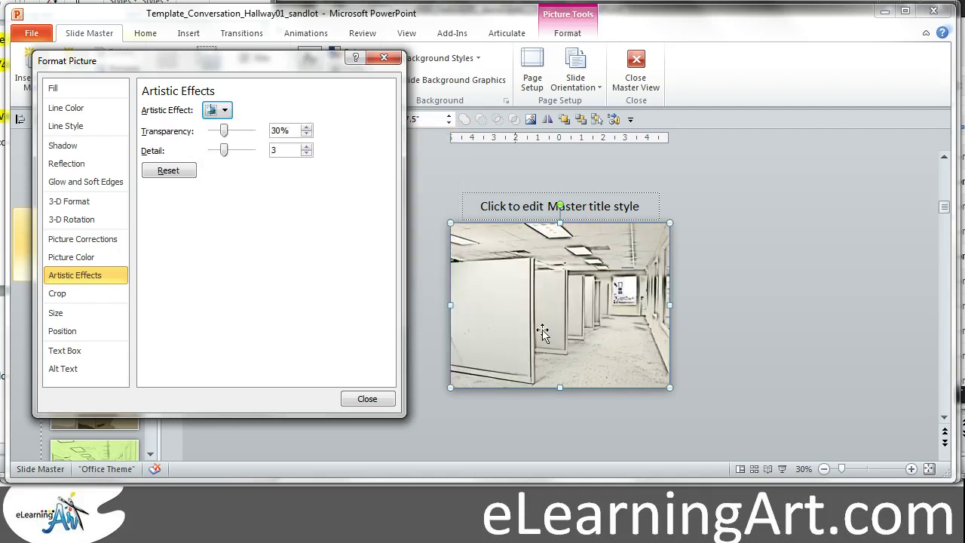
{"action": "left_click", "coordinate": [221, 130]}
{"action": "left_click_drag", "start_coordinate": [222, 130], "coordinate": [192, 137]}
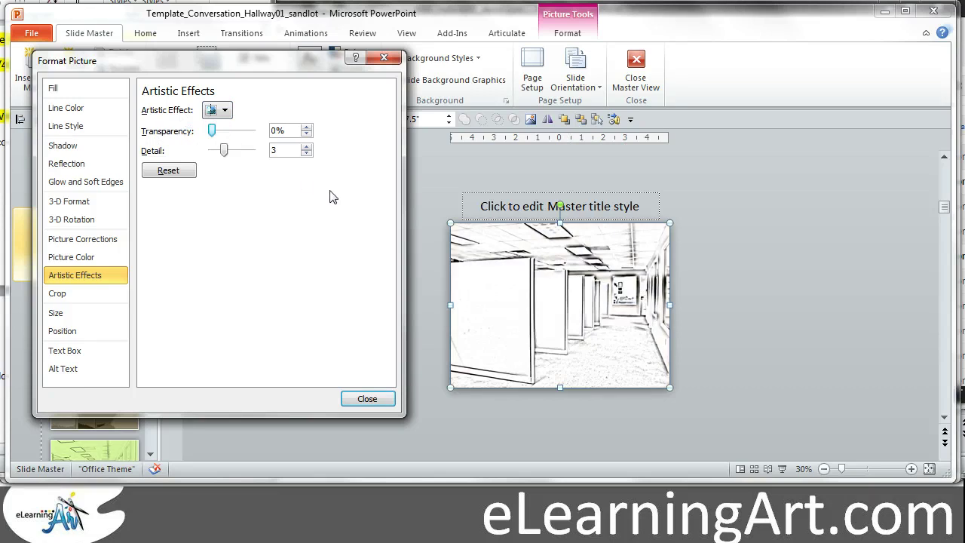
{"action": "left_click", "coordinate": [306, 153]}
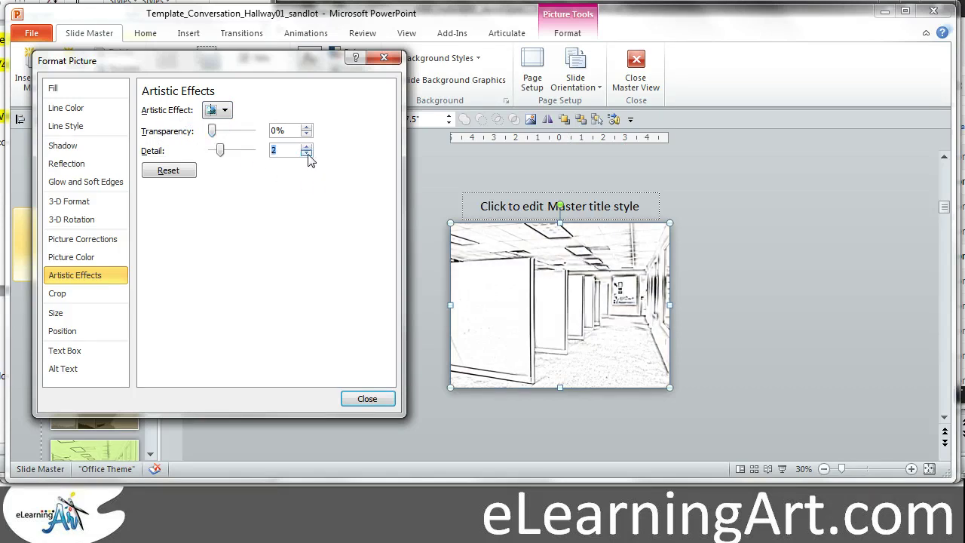
{"action": "left_click", "coordinate": [306, 154]}
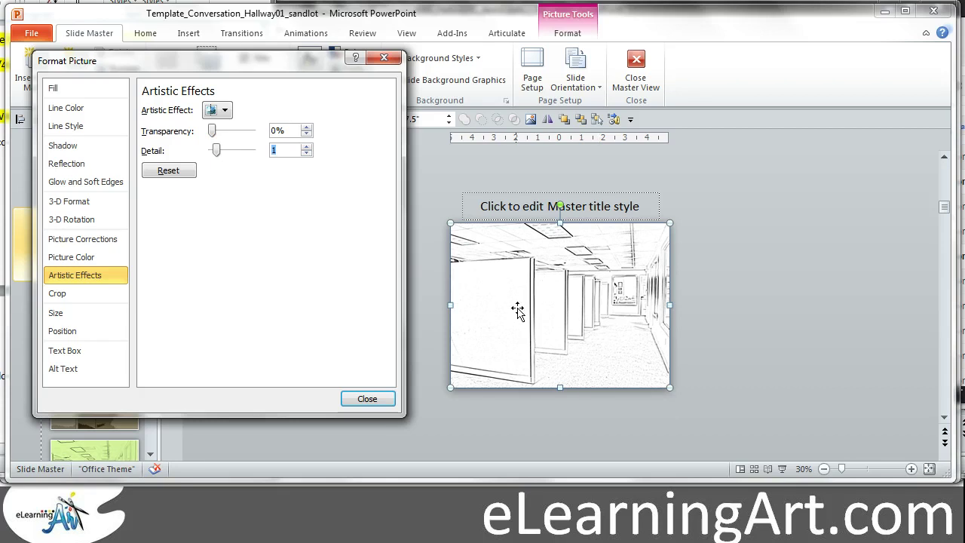
{"action": "left_click", "coordinate": [92, 260]}
Try the red and light red recolor presets on the hallway photo, then reset the recolor
{"action": "left_click", "coordinate": [209, 249]}
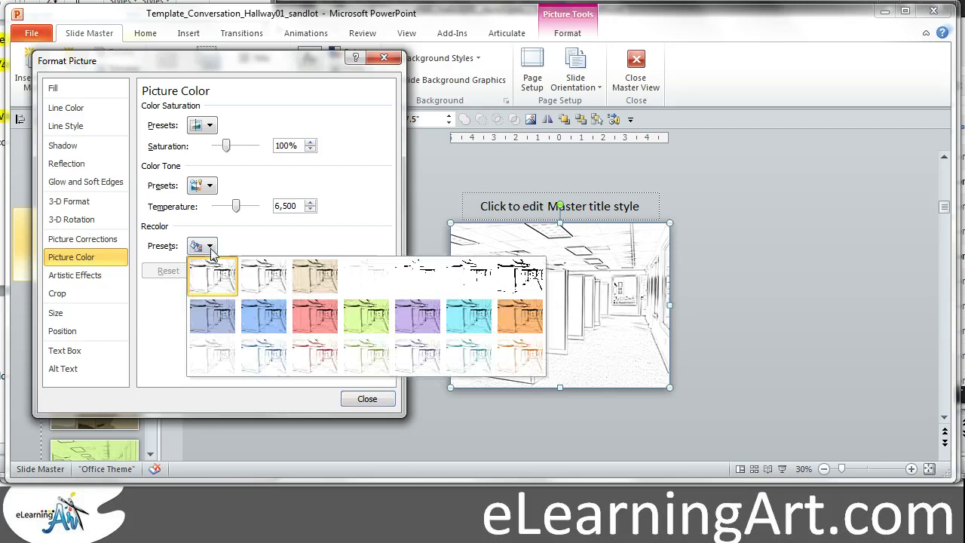
{"action": "left_click", "coordinate": [315, 316]}
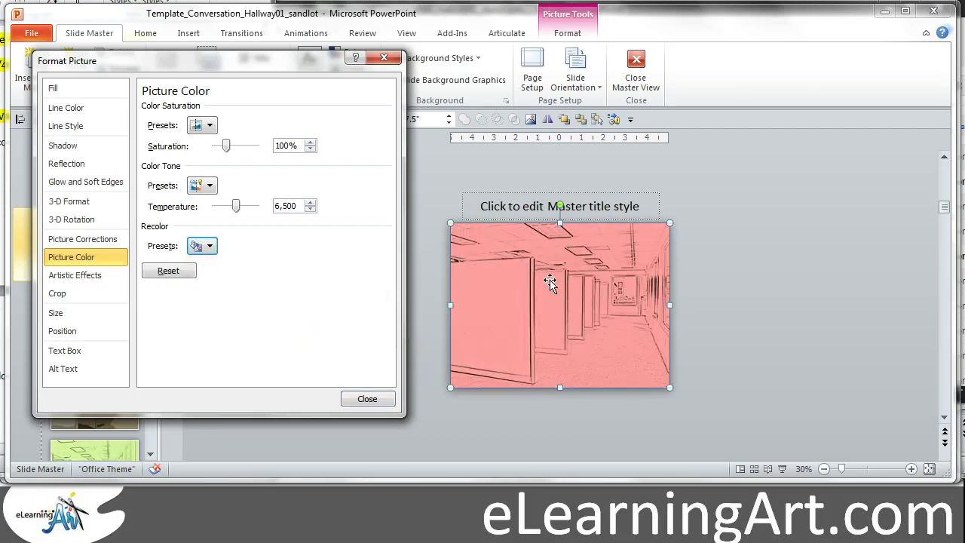
{"action": "left_click", "coordinate": [208, 246]}
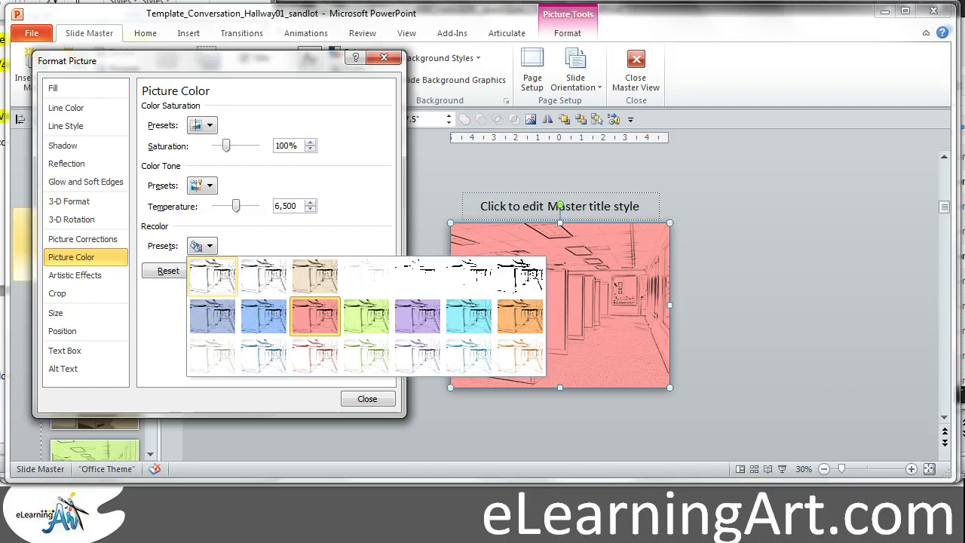
{"action": "left_click", "coordinate": [316, 355]}
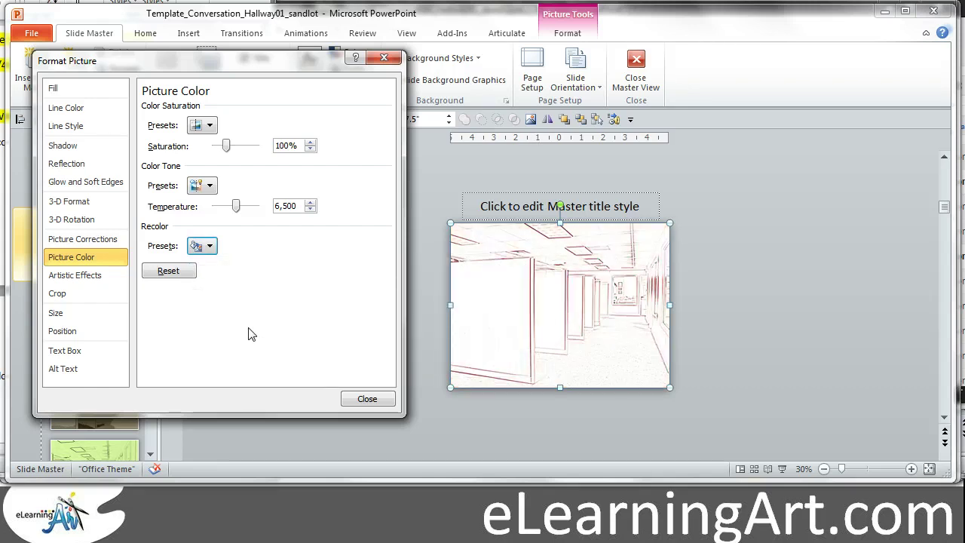
{"action": "left_click", "coordinate": [169, 272]}
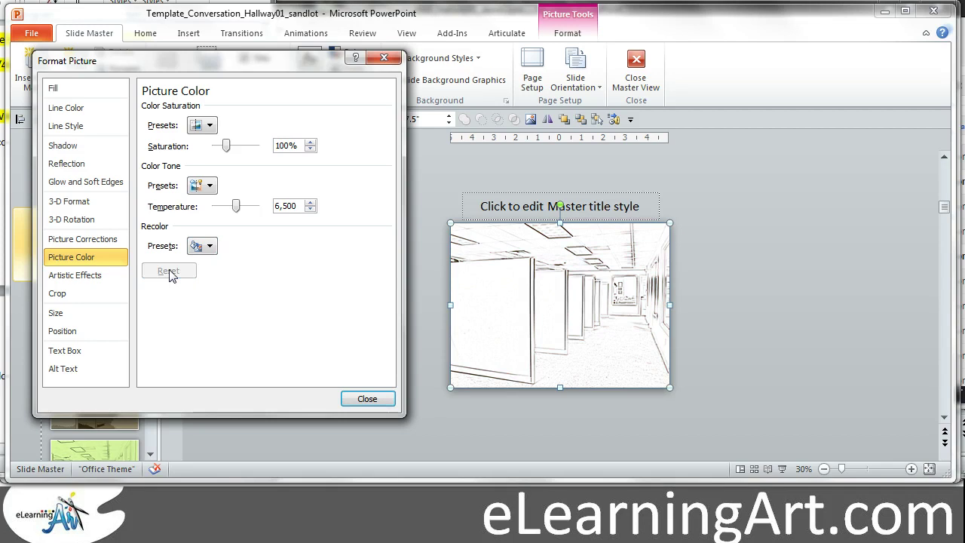
Reset the Photocopy effect, try Pencil Sketch at pencil size 16, then reset it again
{"action": "left_click", "coordinate": [95, 278]}
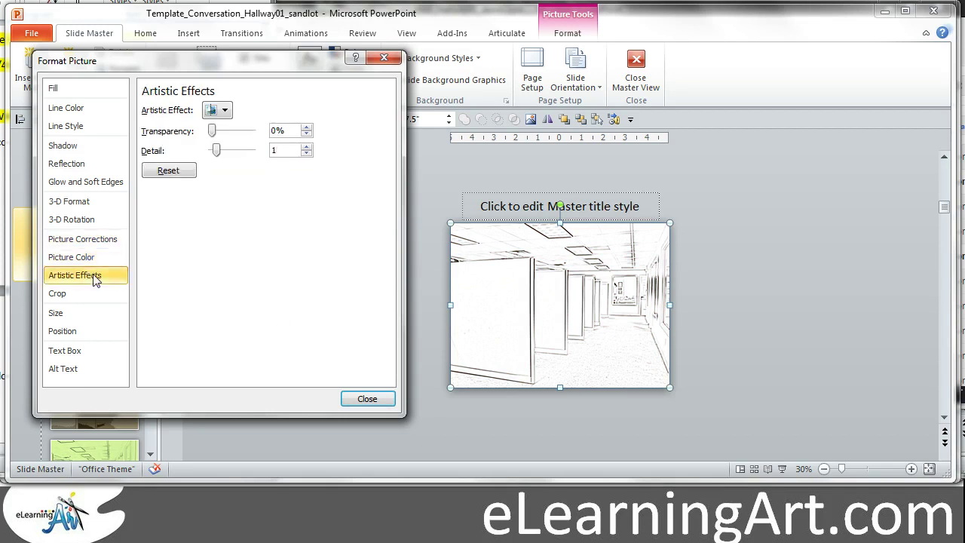
{"action": "left_click", "coordinate": [168, 170]}
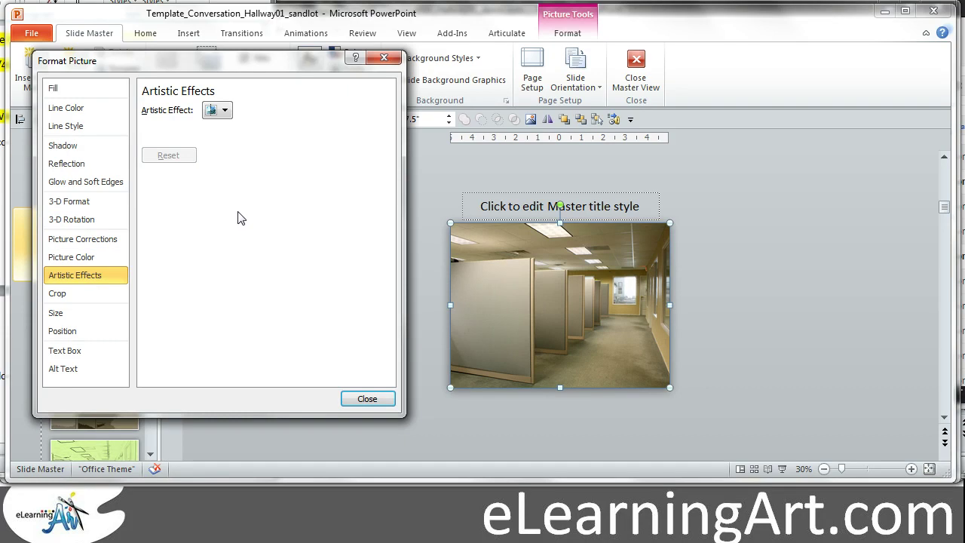
{"action": "left_click", "coordinate": [225, 113]}
{"action": "key", "text": "Escape"}
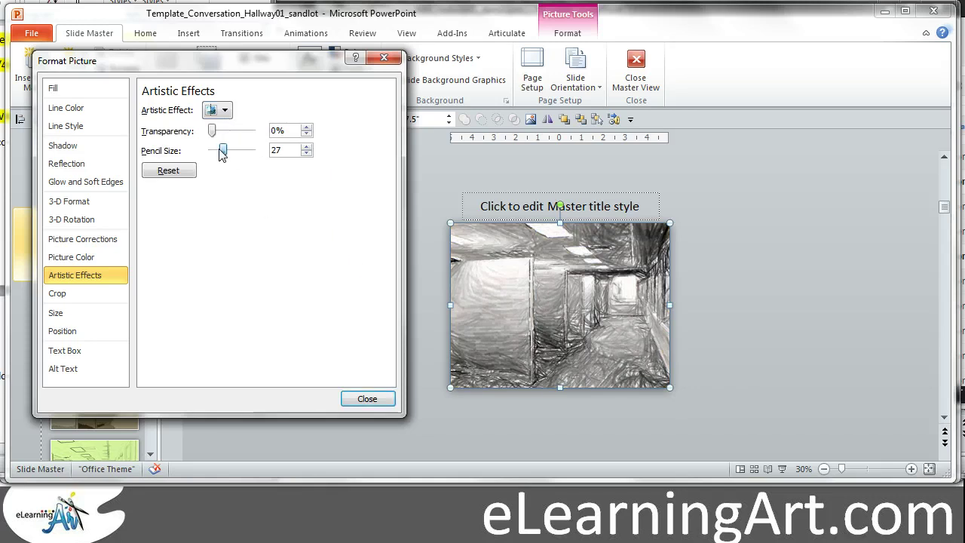
{"action": "left_click_drag", "start_coordinate": [222, 153], "coordinate": [219, 153]}
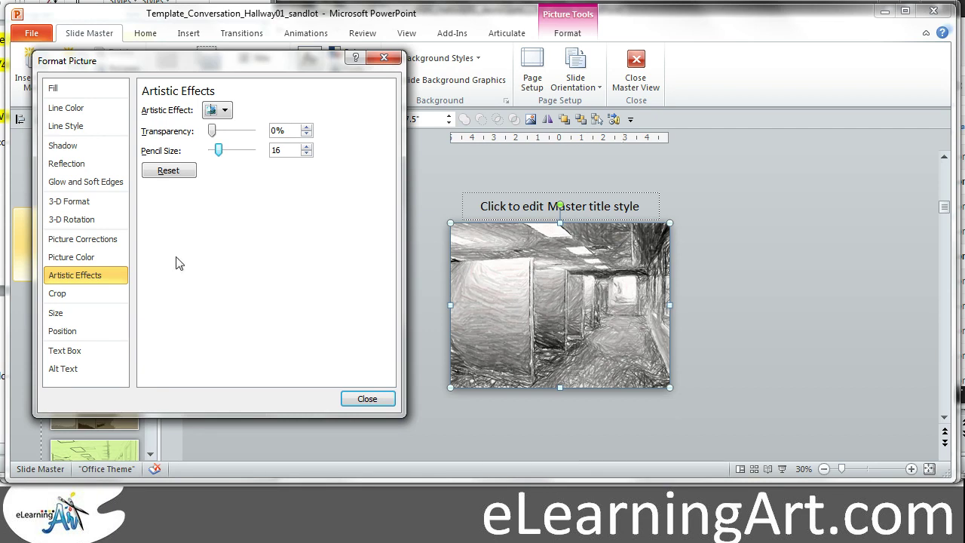
{"action": "left_click", "coordinate": [169, 175]}
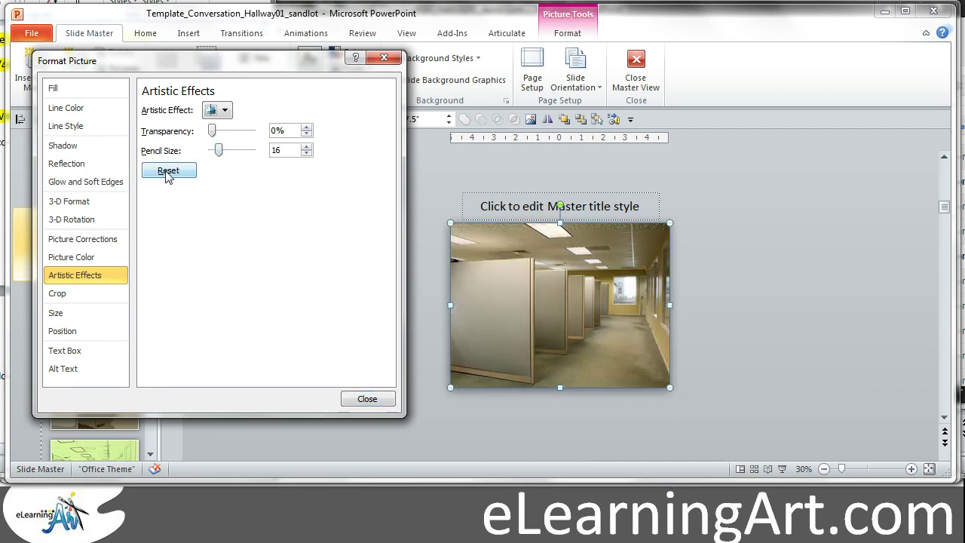
{"action": "left_click", "coordinate": [517, 281]}
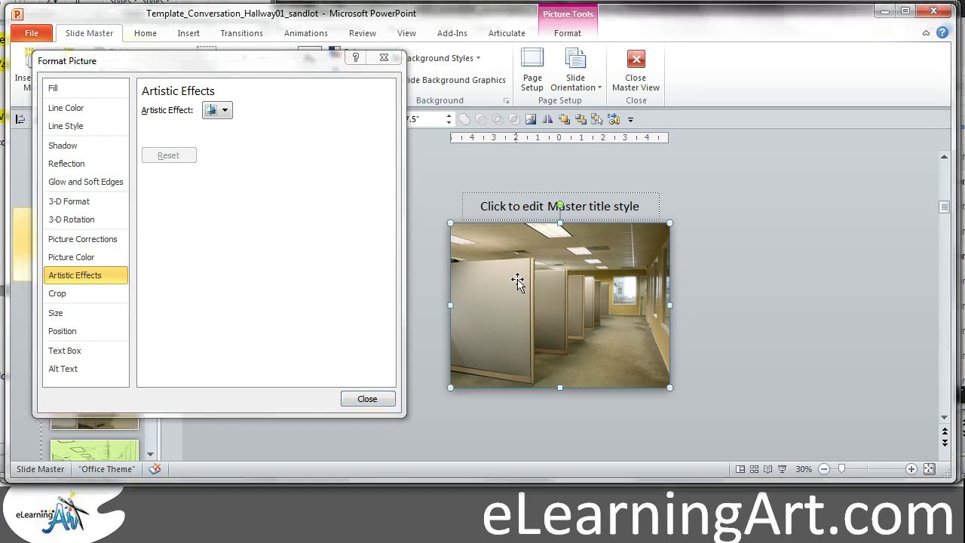
Set the hallway photo's saturation to 0%, close Format Picture, and exit Master View
{"action": "left_click", "coordinate": [79, 239]}
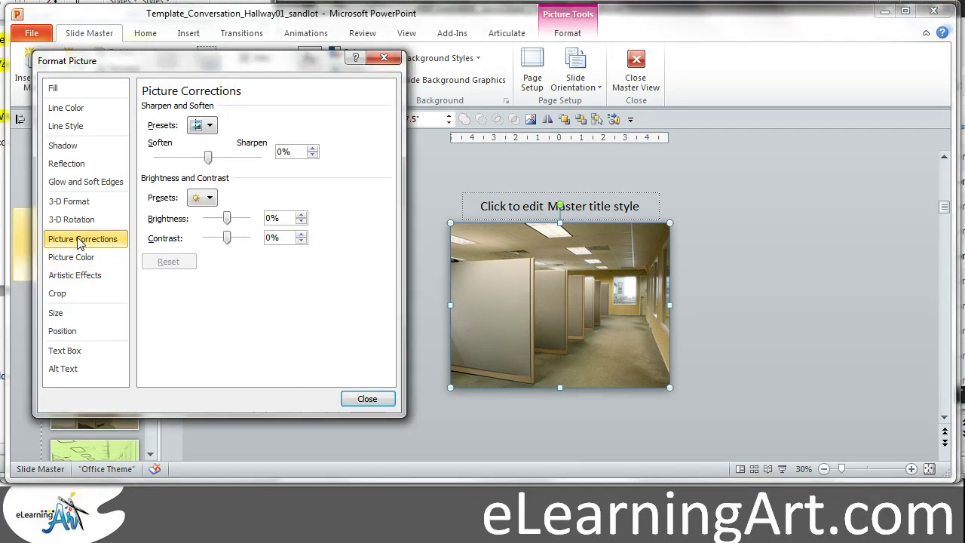
{"action": "left_click", "coordinate": [82, 262]}
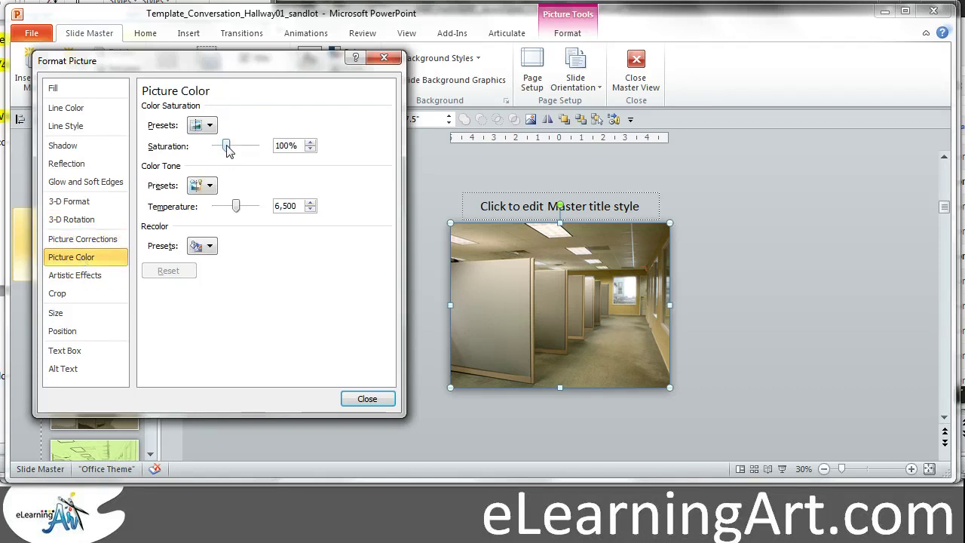
{"action": "left_click_drag", "start_coordinate": [227, 147], "coordinate": [214, 147]}
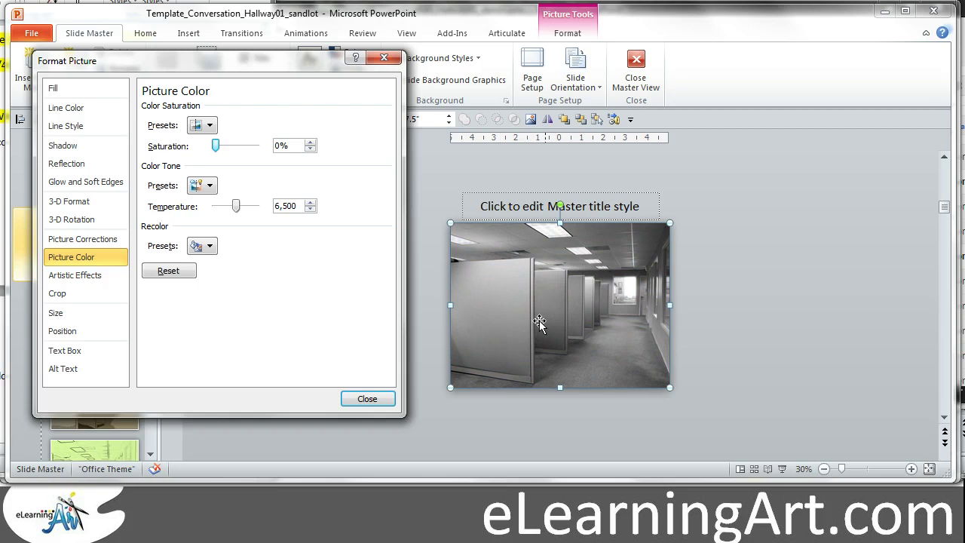
{"action": "left_click", "coordinate": [362, 401]}
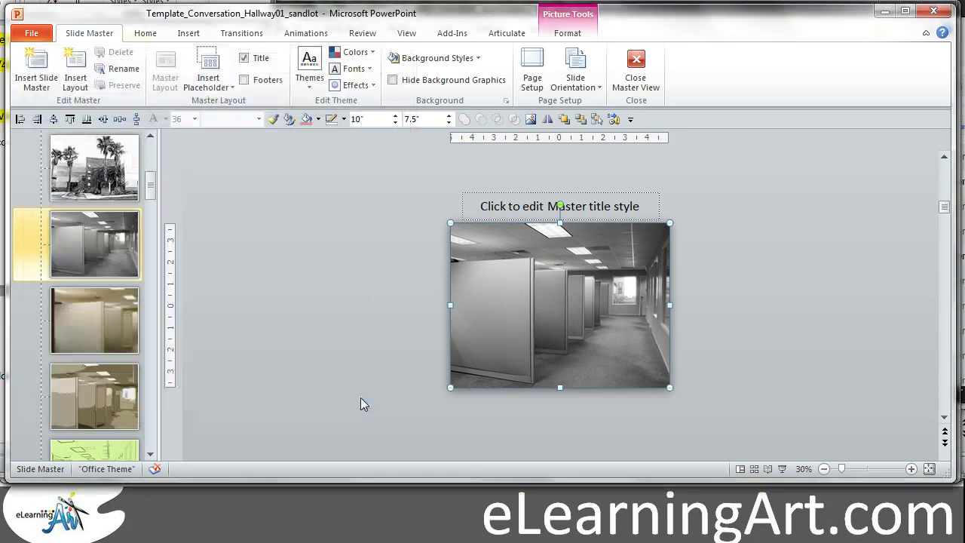
{"action": "left_click", "coordinate": [643, 69]}
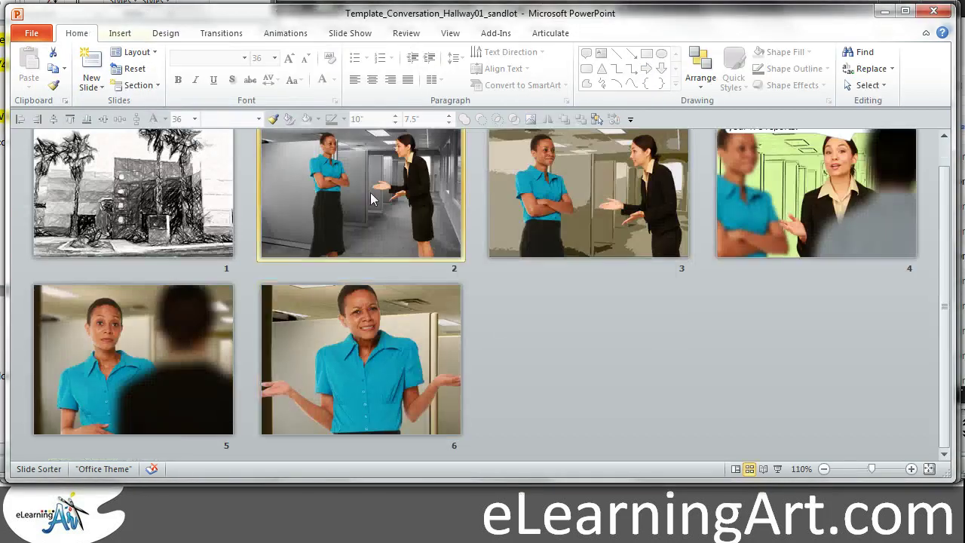
Reopen Slide Master view from the View tab
{"action": "left_click", "coordinate": [944, 140]}
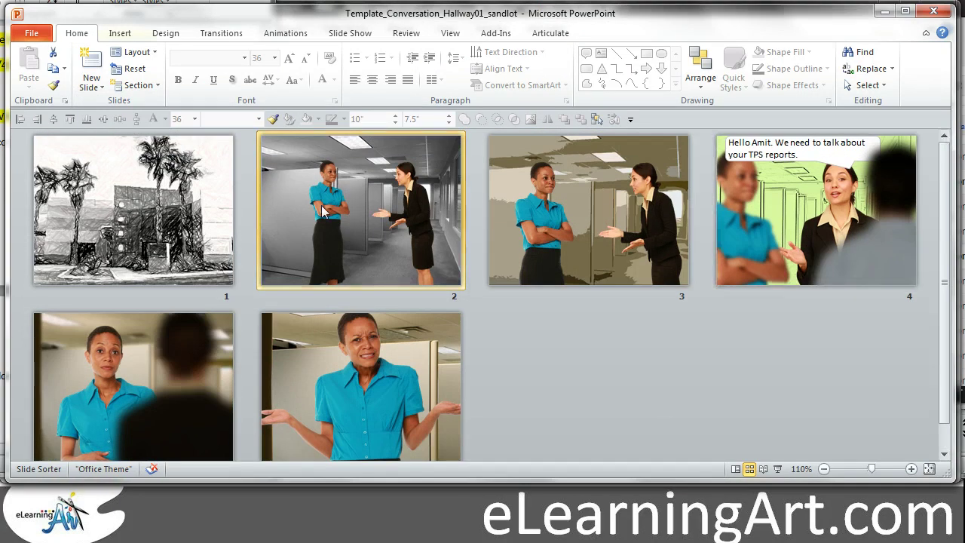
{"action": "left_click", "coordinate": [451, 36]}
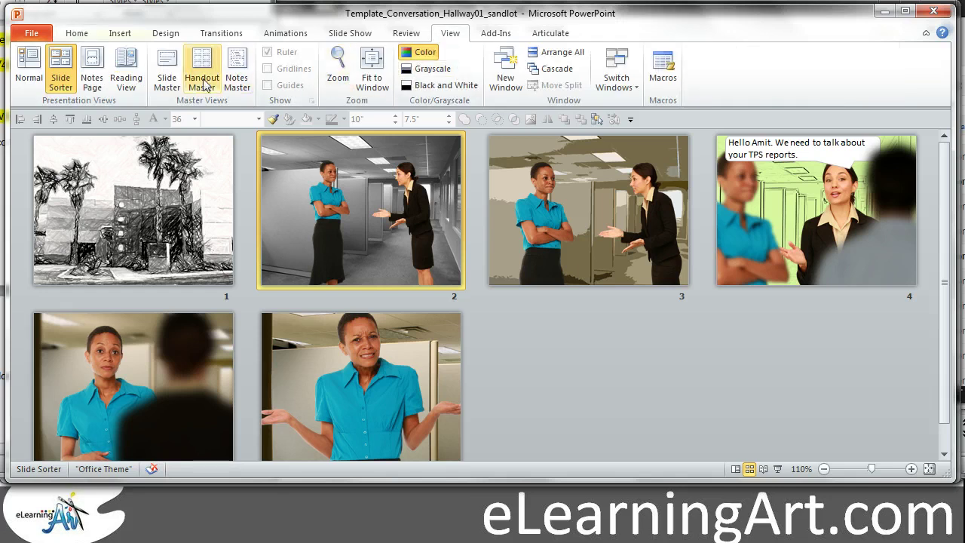
{"action": "left_click", "coordinate": [168, 72]}
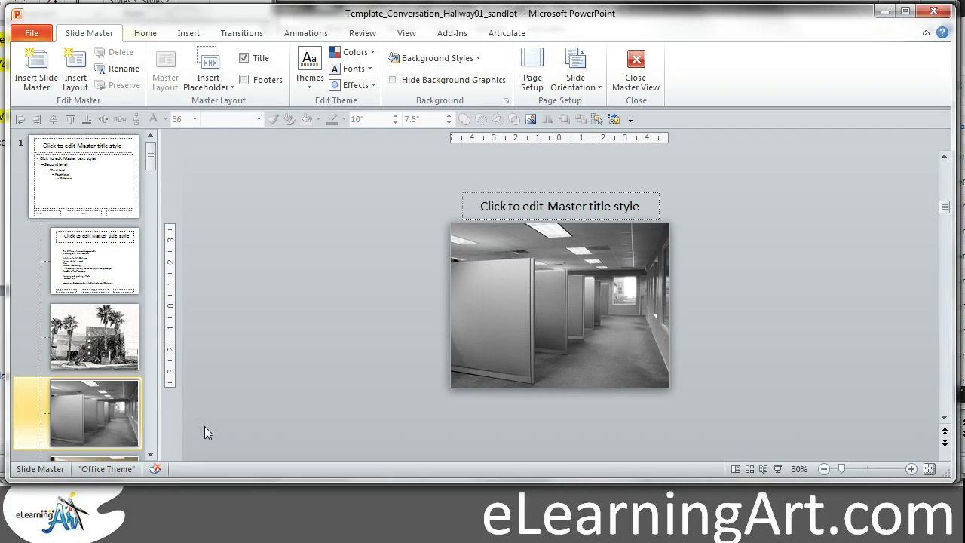
Open the palm-tree building layout and bring up Format Picture for its photo
{"action": "left_click", "coordinate": [151, 455]}
{"action": "left_click", "coordinate": [150, 455]}
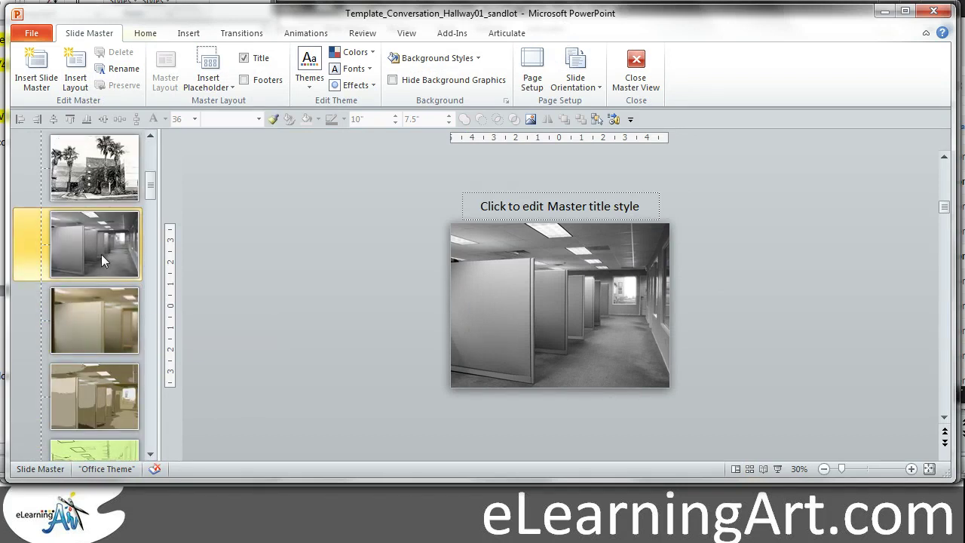
{"action": "left_click", "coordinate": [95, 188]}
{"action": "left_click", "coordinate": [503, 285]}
{"action": "right_click", "coordinate": [504, 285]}
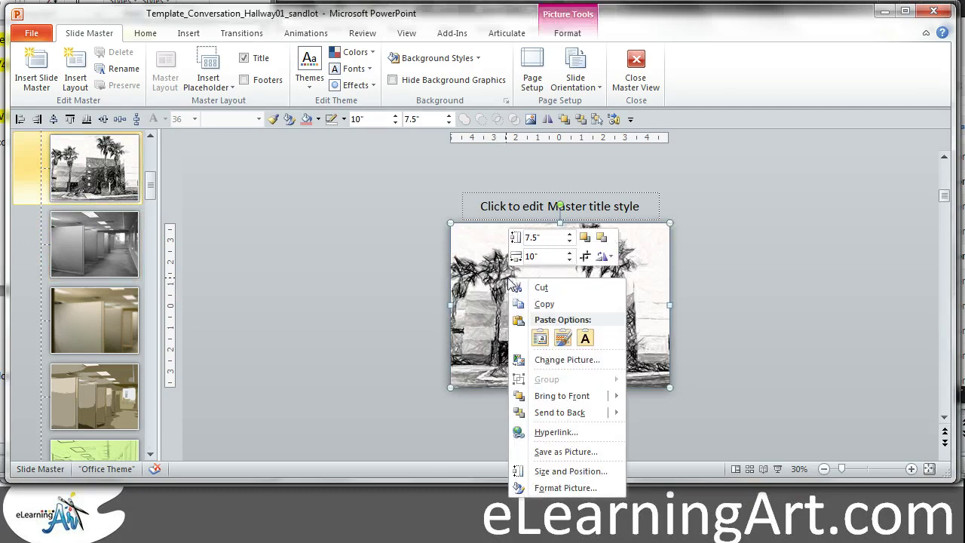
{"action": "left_click", "coordinate": [558, 486]}
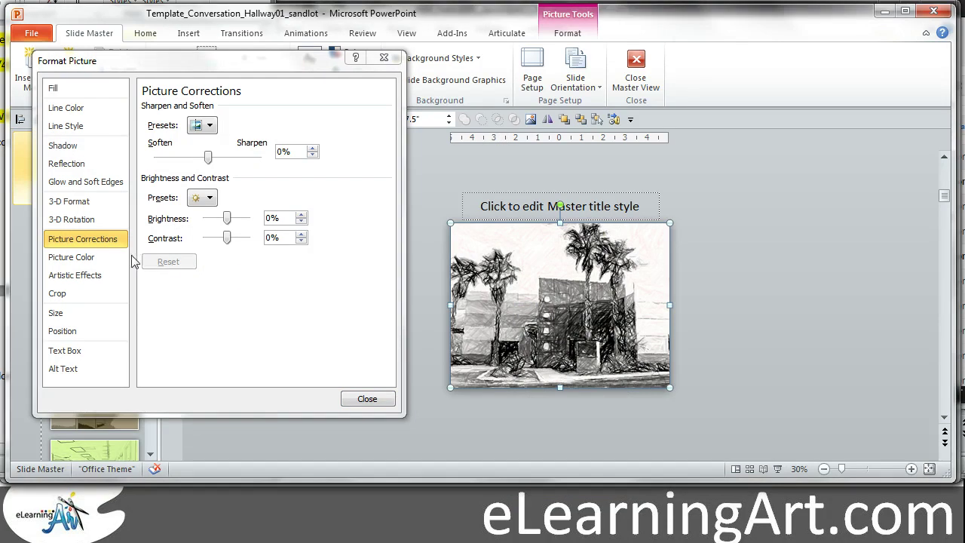
Reset the photo's pencil-sketch effect and drag its saturation to 0% for grayscale
{"action": "left_click", "coordinate": [92, 279]}
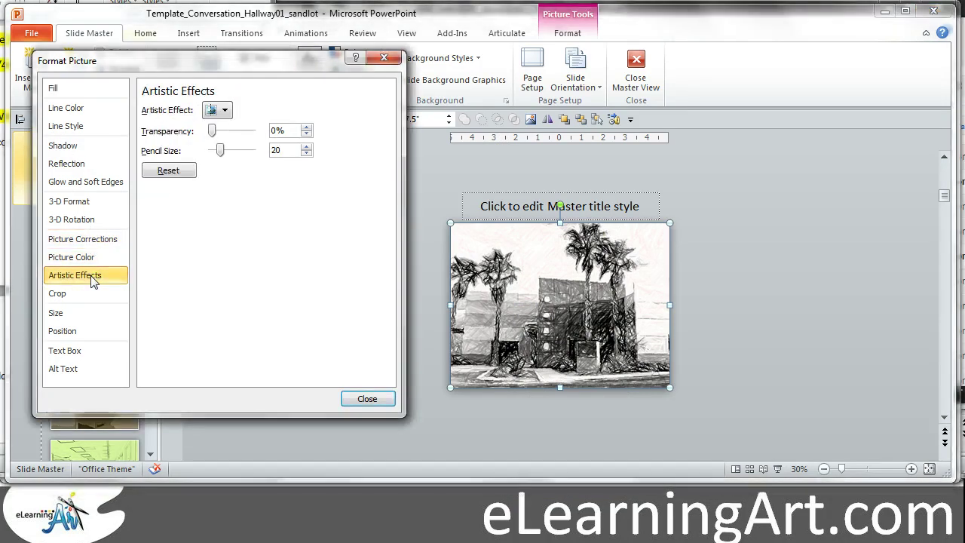
{"action": "left_click", "coordinate": [168, 172]}
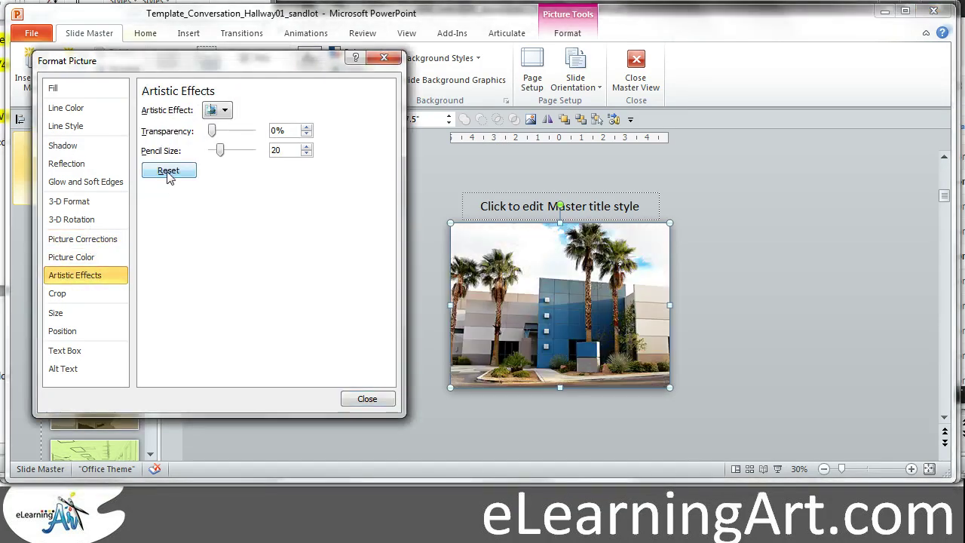
{"action": "left_click", "coordinate": [91, 246]}
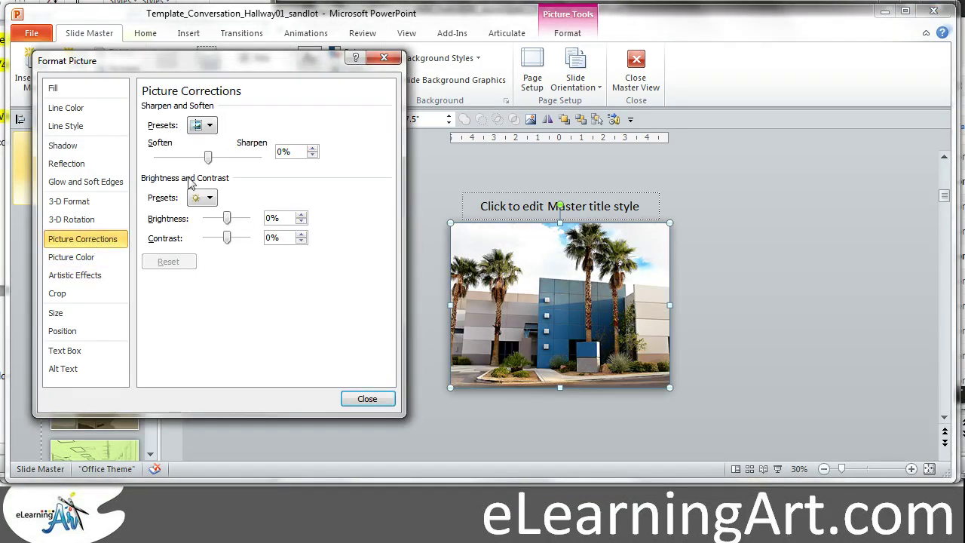
{"action": "left_click", "coordinate": [92, 257]}
{"action": "left_click_drag", "start_coordinate": [226, 146], "coordinate": [181, 158]}
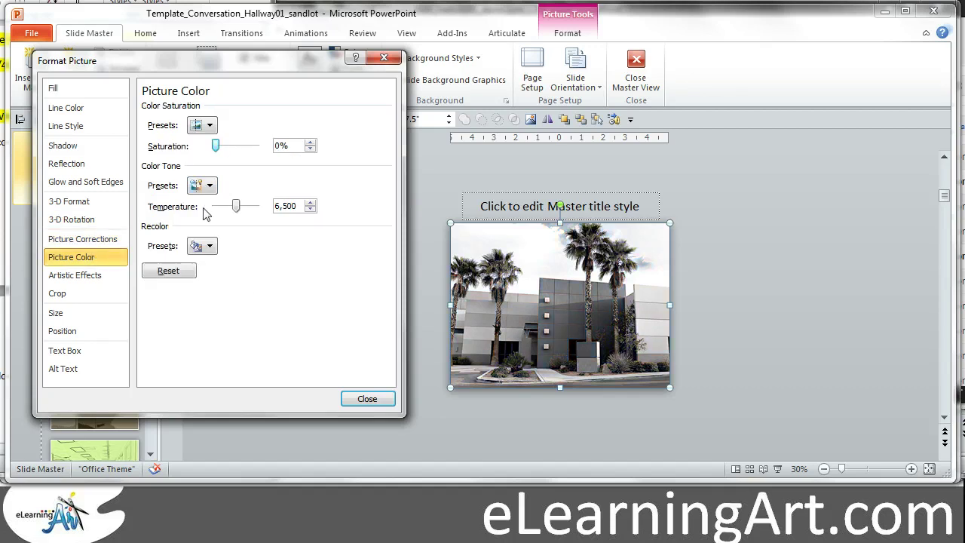
{"action": "left_click_drag", "start_coordinate": [228, 66], "coordinate": [830, 74]}
Set saturation to 0% on the close-up cubicle and posterized hallway layout photos
{"action": "left_click", "coordinate": [73, 320]}
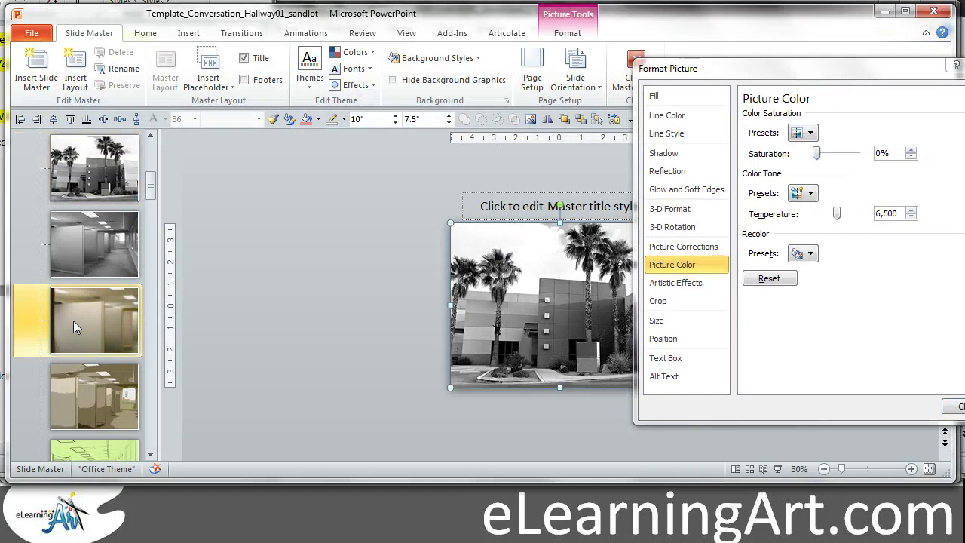
{"action": "left_click", "coordinate": [538, 262]}
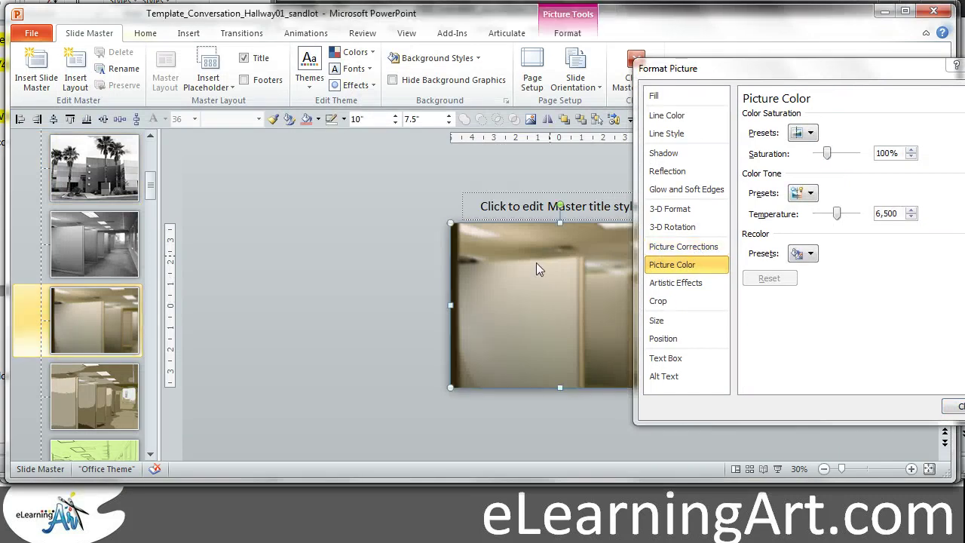
{"action": "left_click_drag", "start_coordinate": [828, 154], "coordinate": [569, 269]}
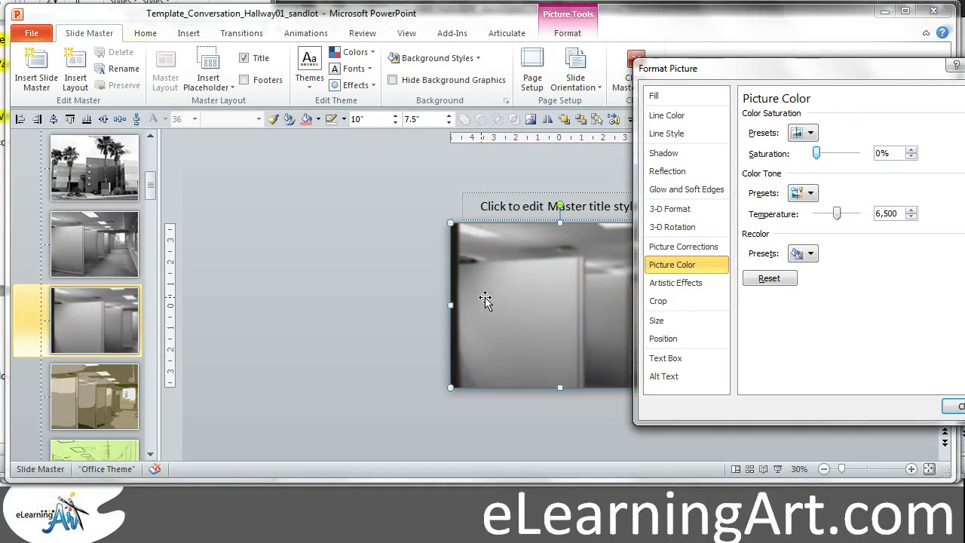
{"action": "left_click", "coordinate": [117, 382]}
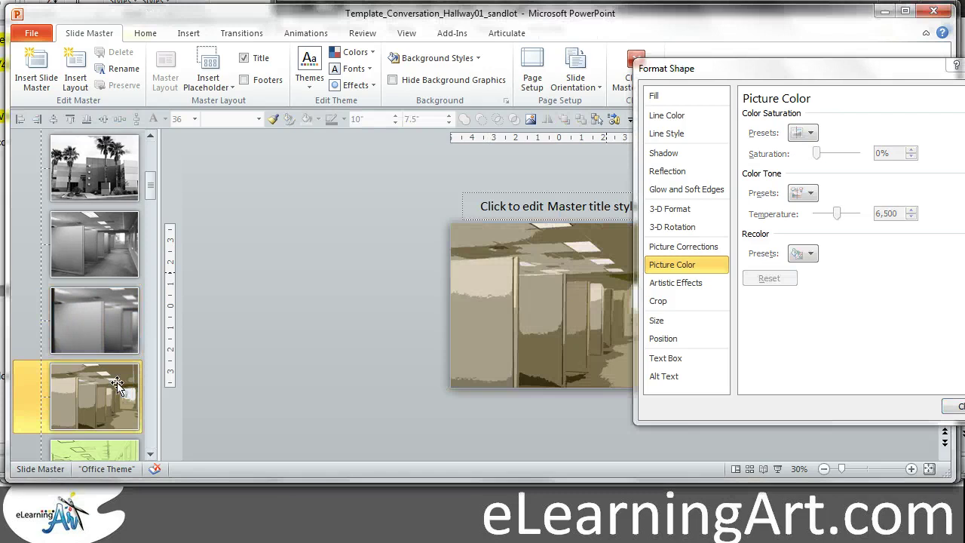
{"action": "left_click", "coordinate": [610, 279]}
{"action": "left_click_drag", "start_coordinate": [828, 160], "coordinate": [800, 166]}
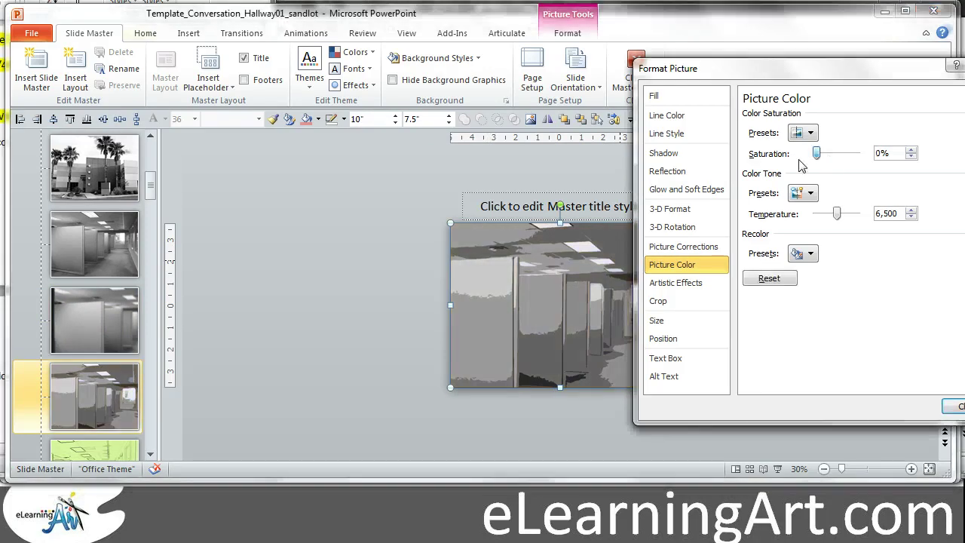
{"action": "left_click", "coordinate": [126, 448]}
{"action": "left_click", "coordinate": [515, 272]}
Reset the artistic effect to remove the green sketch from the hallway photo
{"action": "left_click_drag", "start_coordinate": [827, 153], "coordinate": [792, 162]}
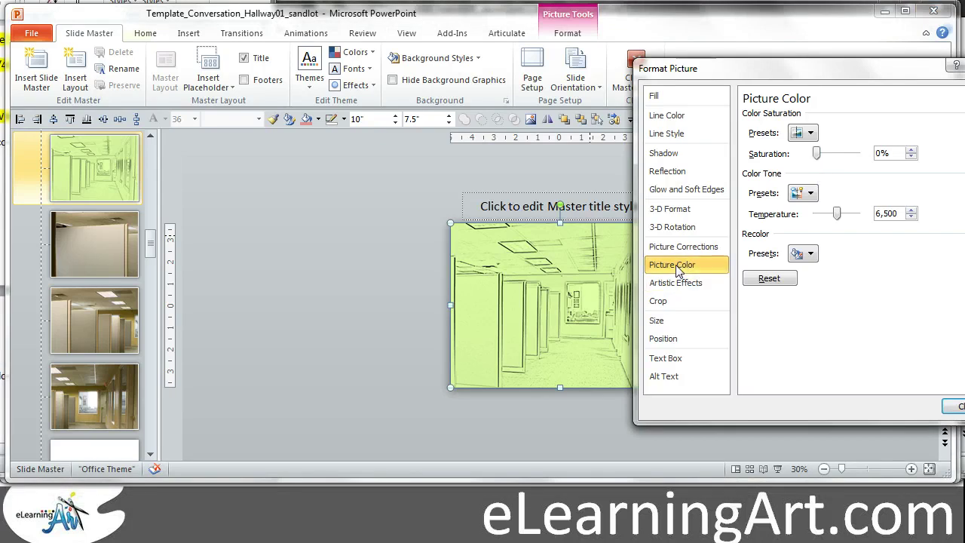
{"action": "left_click", "coordinate": [768, 280]}
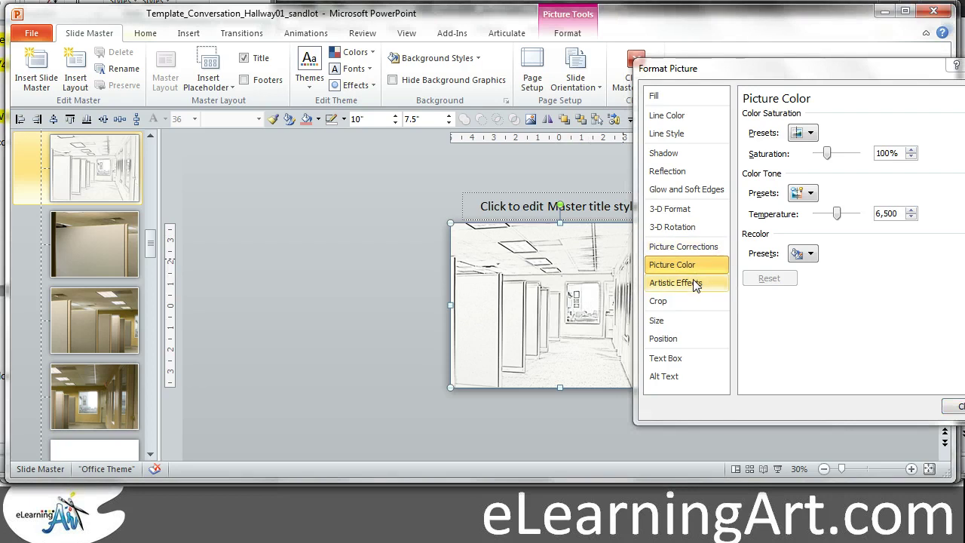
{"action": "left_click", "coordinate": [695, 284]}
{"action": "left_click", "coordinate": [767, 179]}
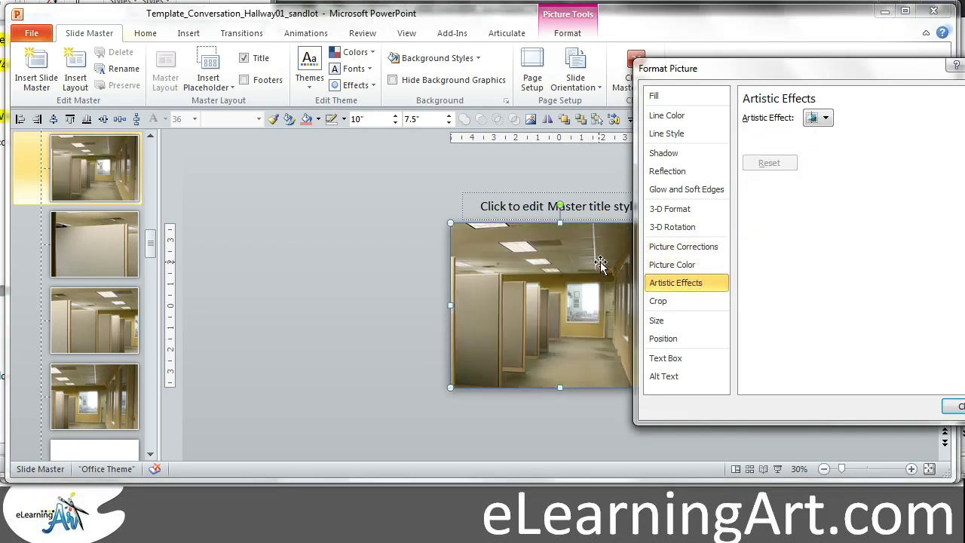
Set the hallway photo's colour saturation to 0%, then close Master View for the slide sorter
{"action": "left_click", "coordinate": [682, 249]}
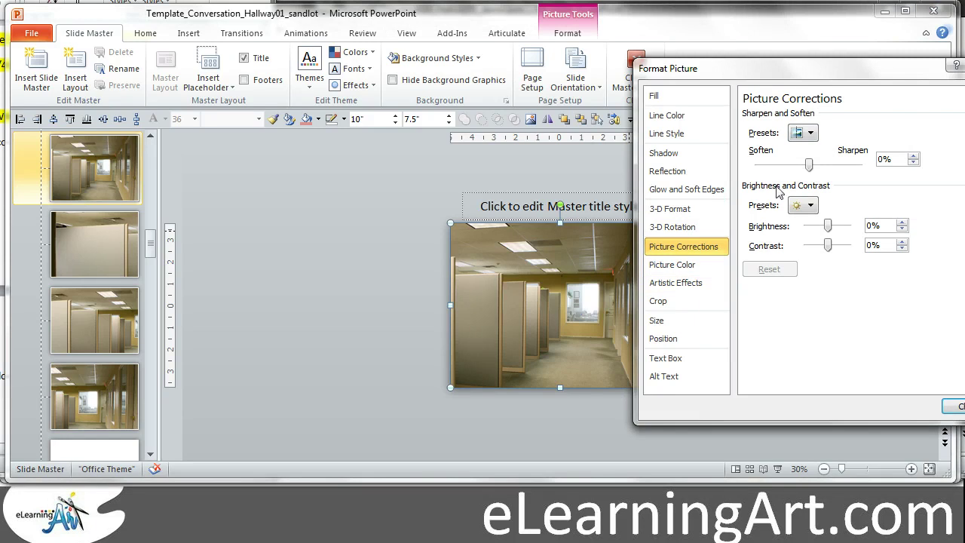
{"action": "left_click", "coordinate": [681, 265]}
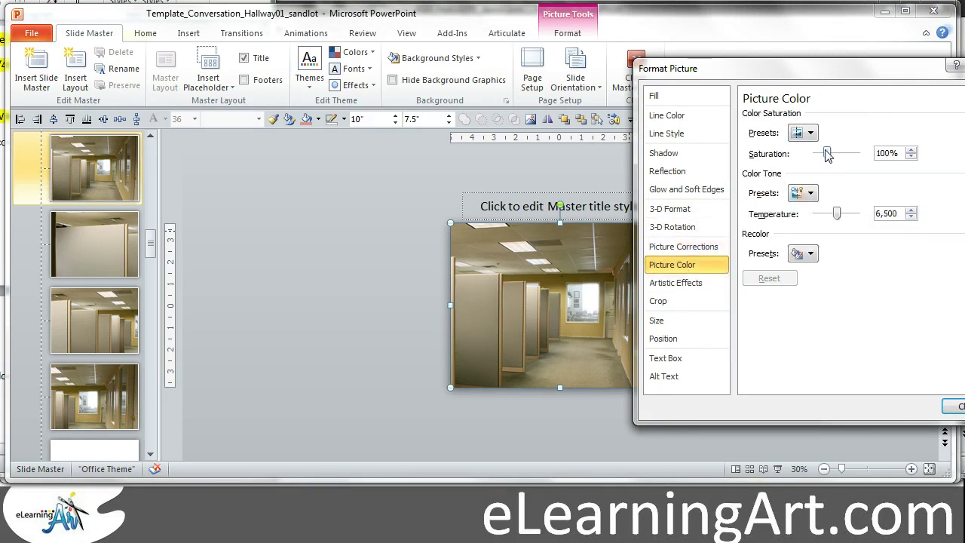
{"action": "left_click_drag", "start_coordinate": [827, 154], "coordinate": [777, 164]}
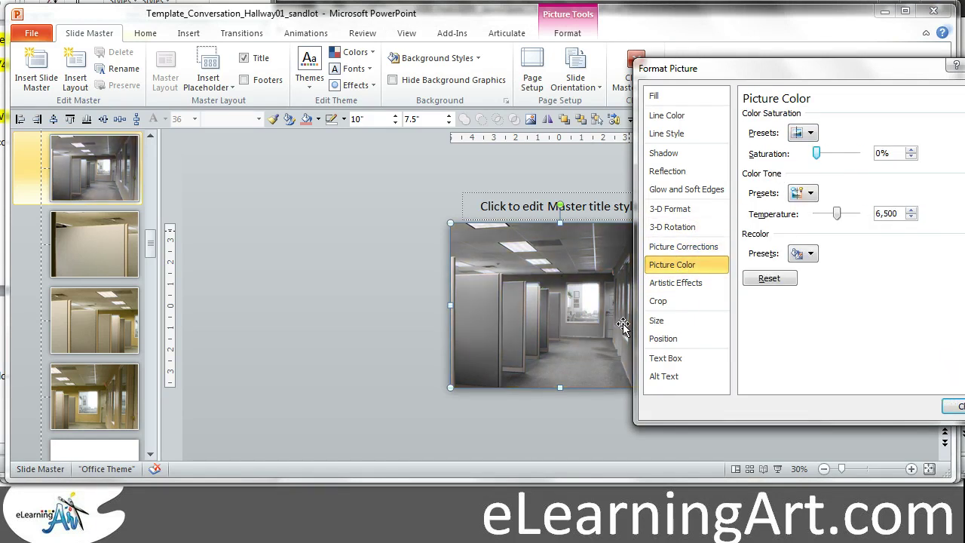
{"action": "left_click", "coordinate": [954, 408]}
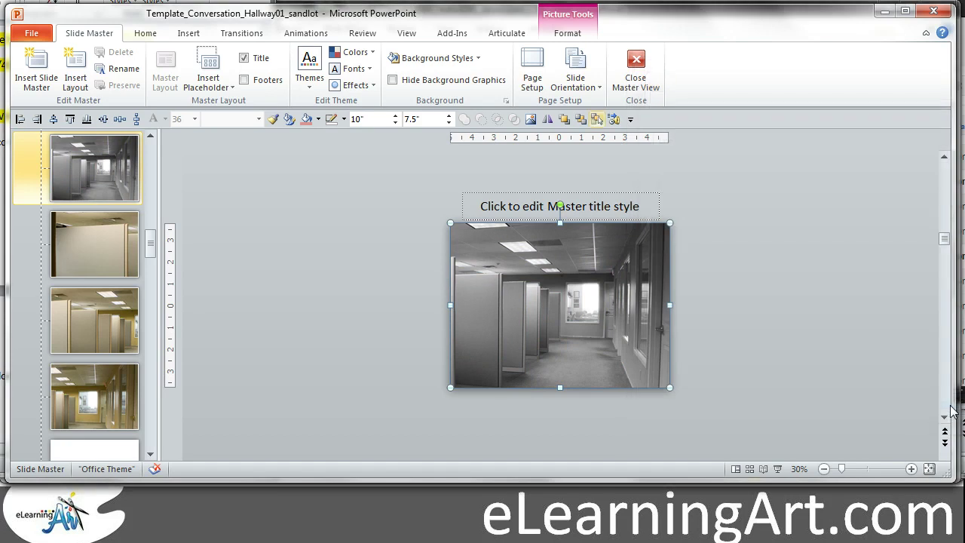
{"action": "left_click", "coordinate": [635, 67]}
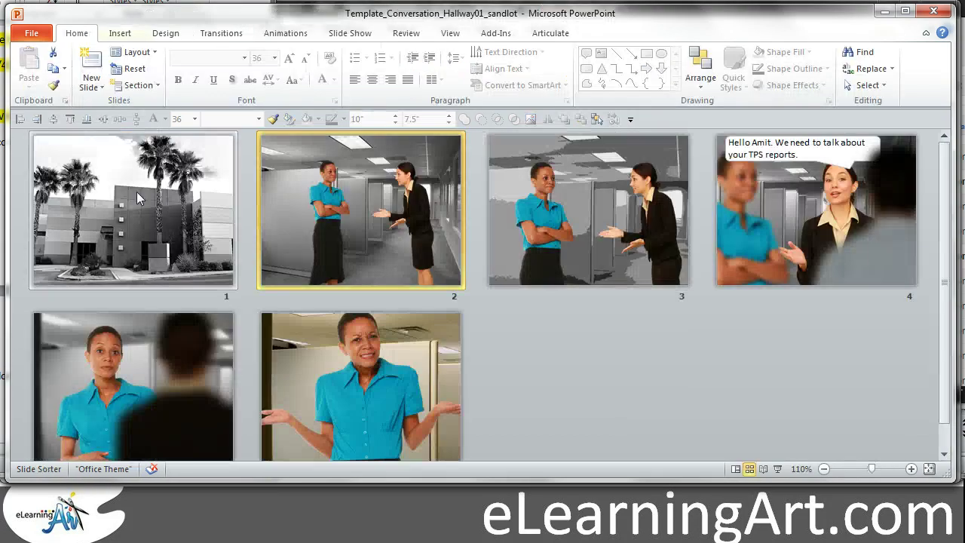